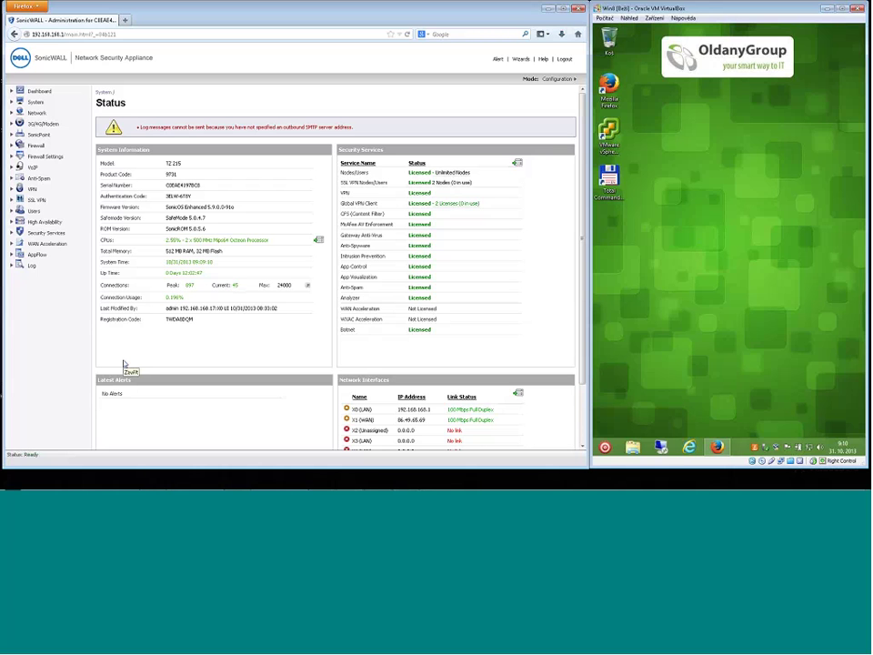
Review the device details, including model TZ 215, firmware version and licensed security services.
left_click(126, 364)
left_click(670, 25)
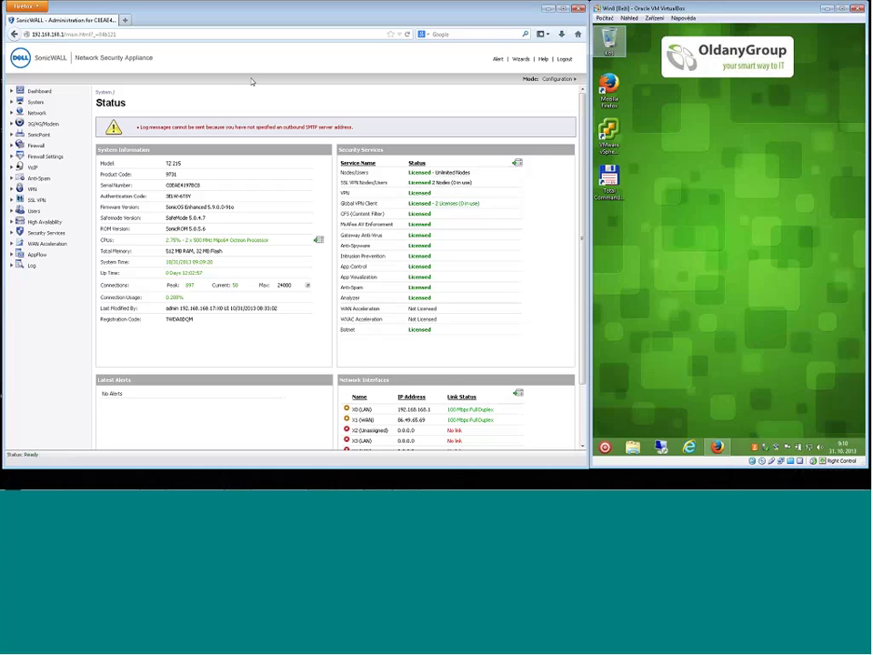
left_click(233, 92)
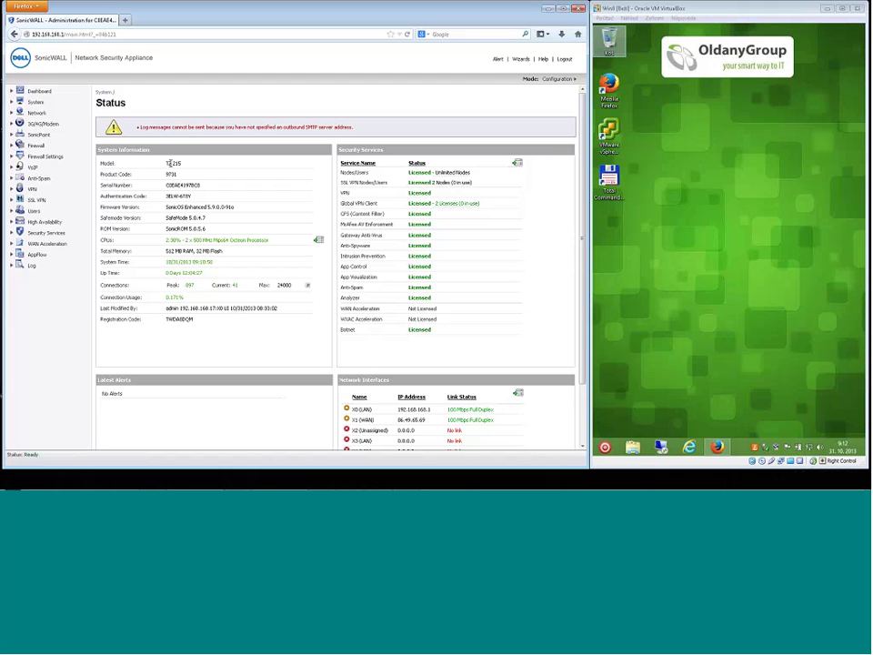
left_click_drag(167, 163, 201, 216)
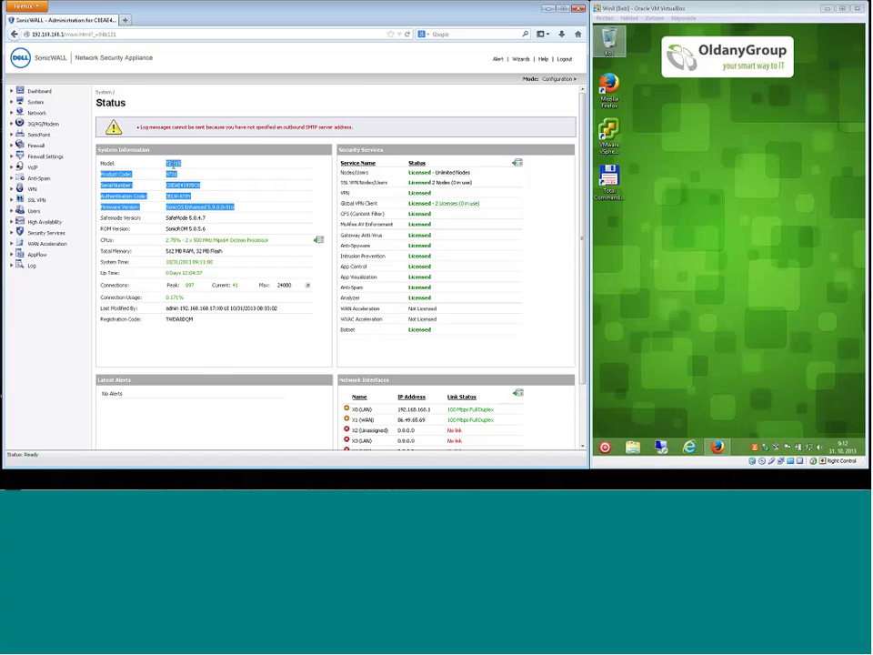
left_click(169, 164)
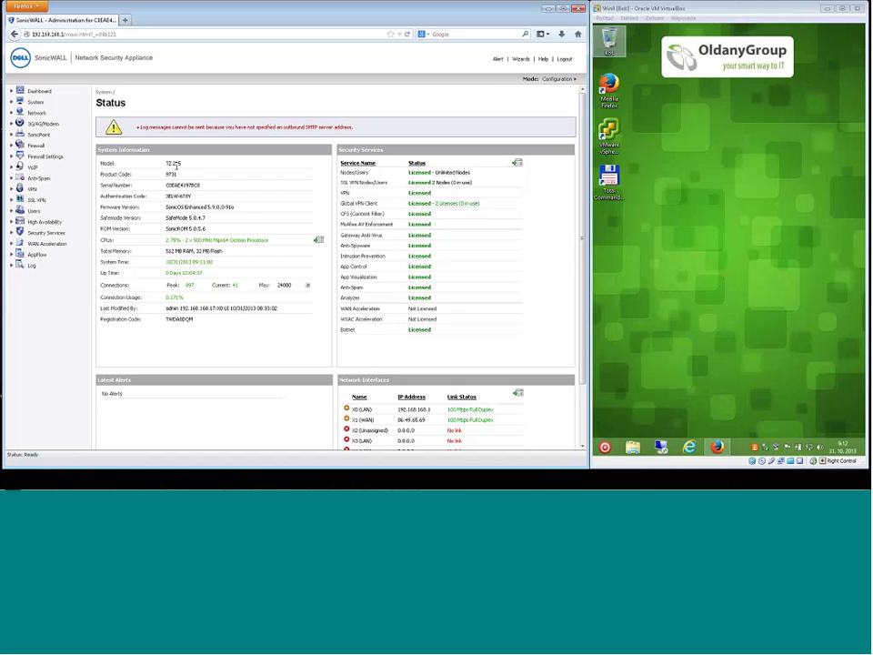
left_click_drag(181, 164, 167, 167)
left_click_drag(342, 172, 384, 258)
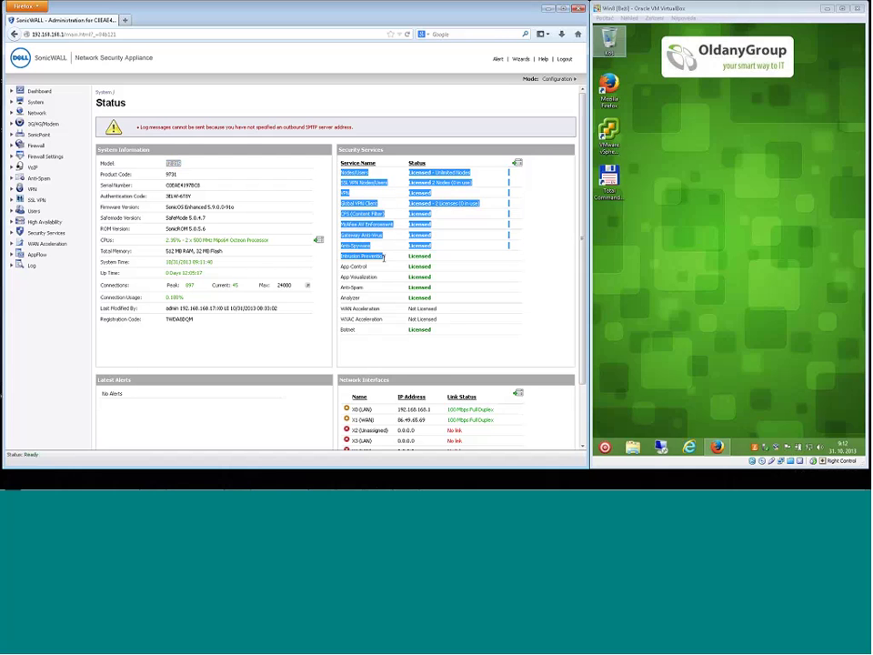
left_click(385, 258)
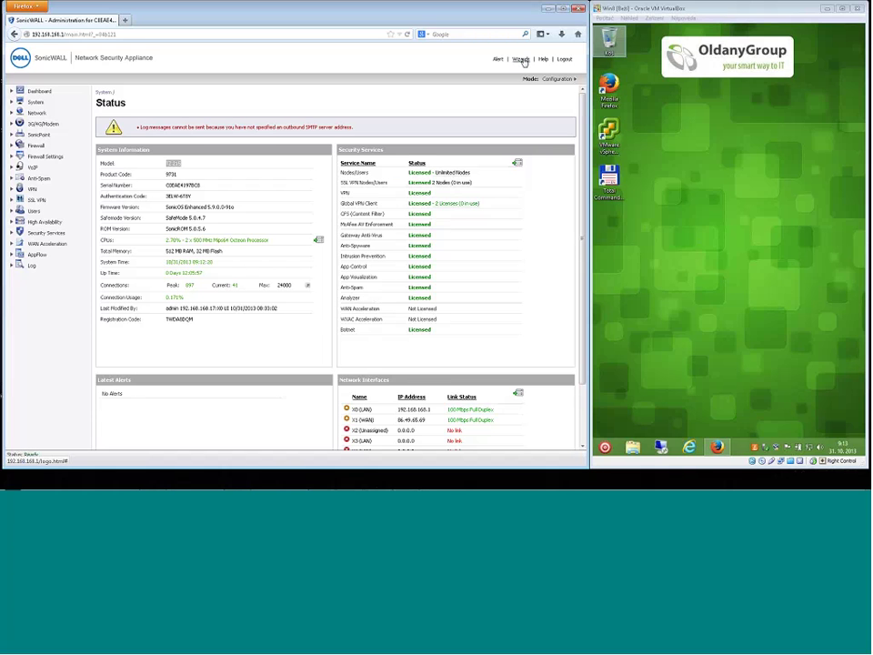
Open the Configuration Wizard, reposition its window, and select the VPN Wizard.
left_click(521, 59)
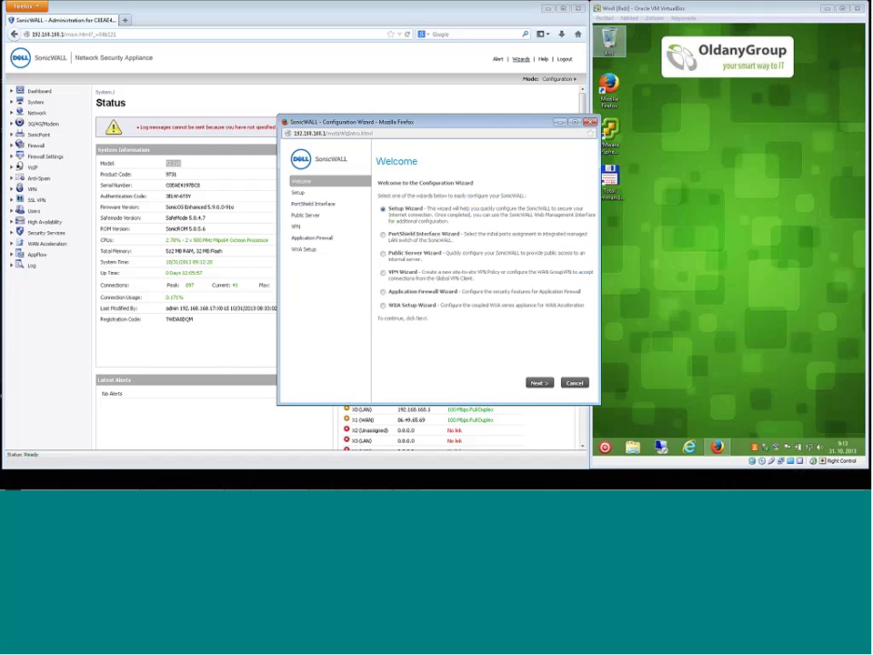
left_click_drag(425, 122, 332, 104)
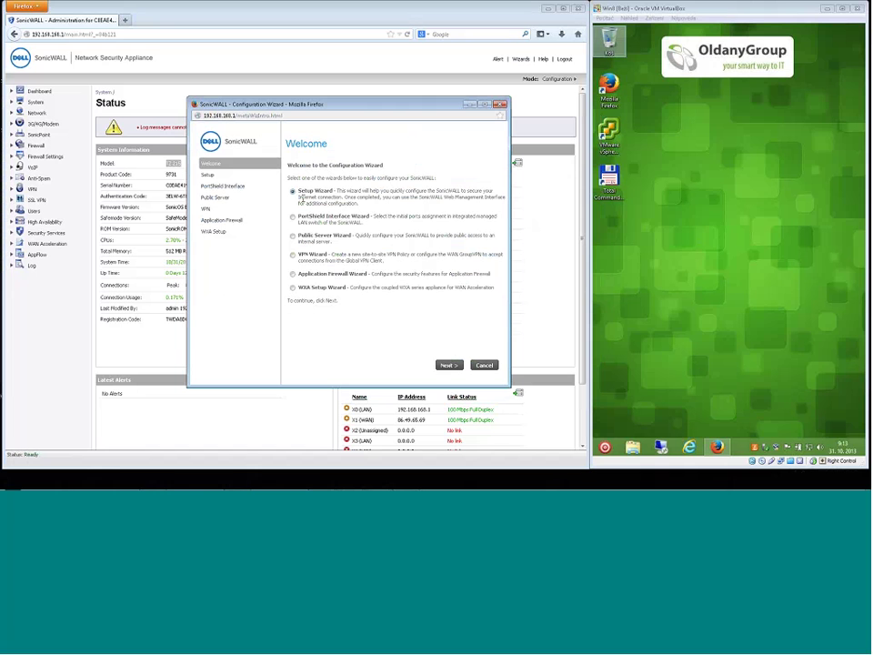
left_click_drag(299, 191, 340, 204)
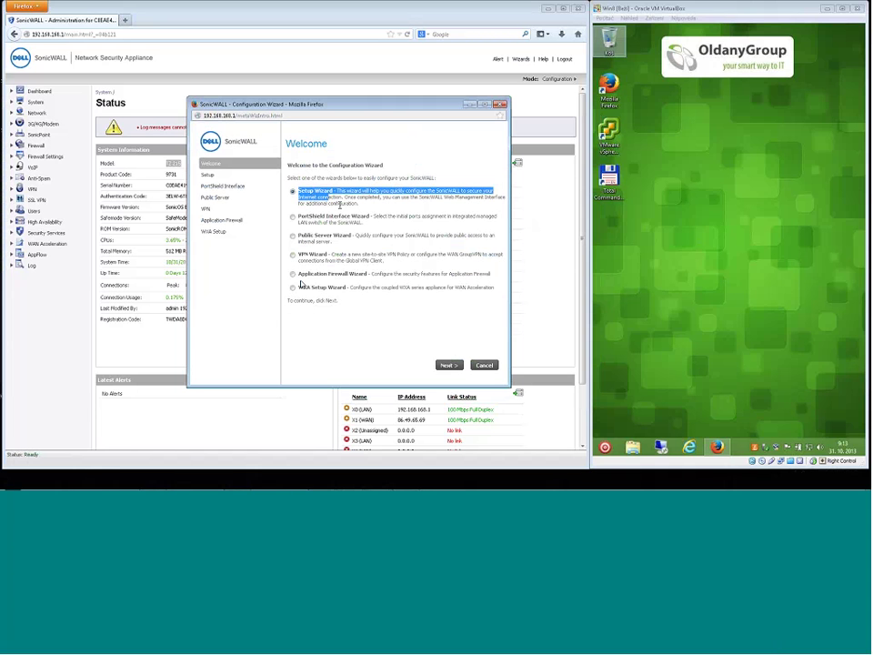
left_click(293, 256)
left_click(343, 254)
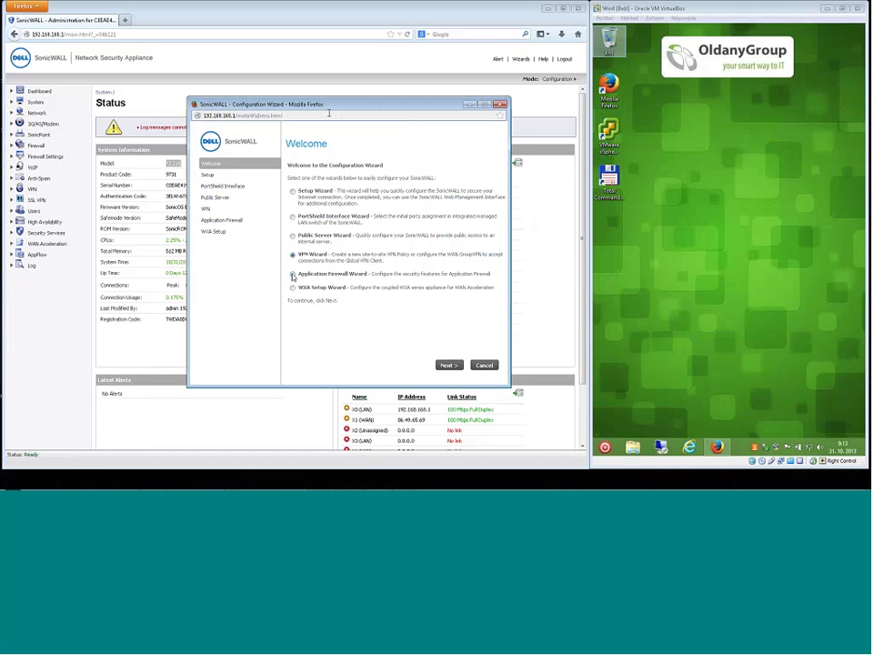
left_click_drag(336, 104, 336, 94)
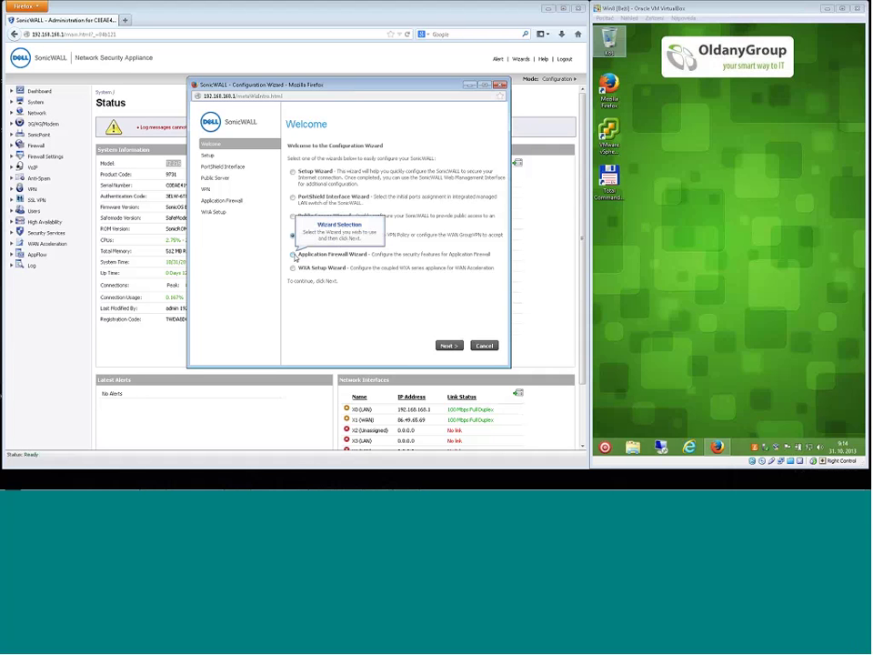
Choose the Application Firewall Wizard and start a Web Access policy, reaching its browser rules.
left_click(293, 255)
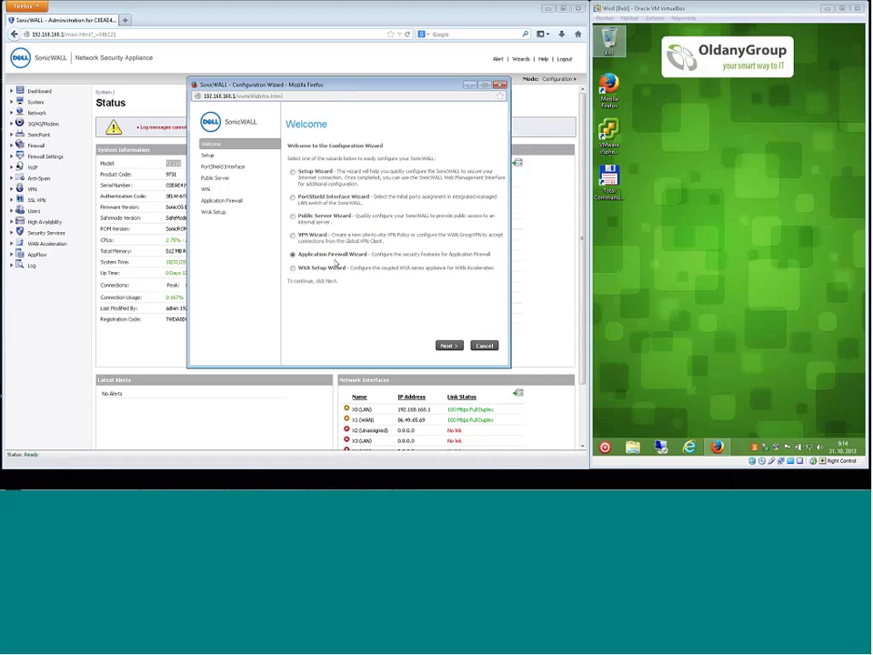
left_click(449, 348)
left_click(450, 347)
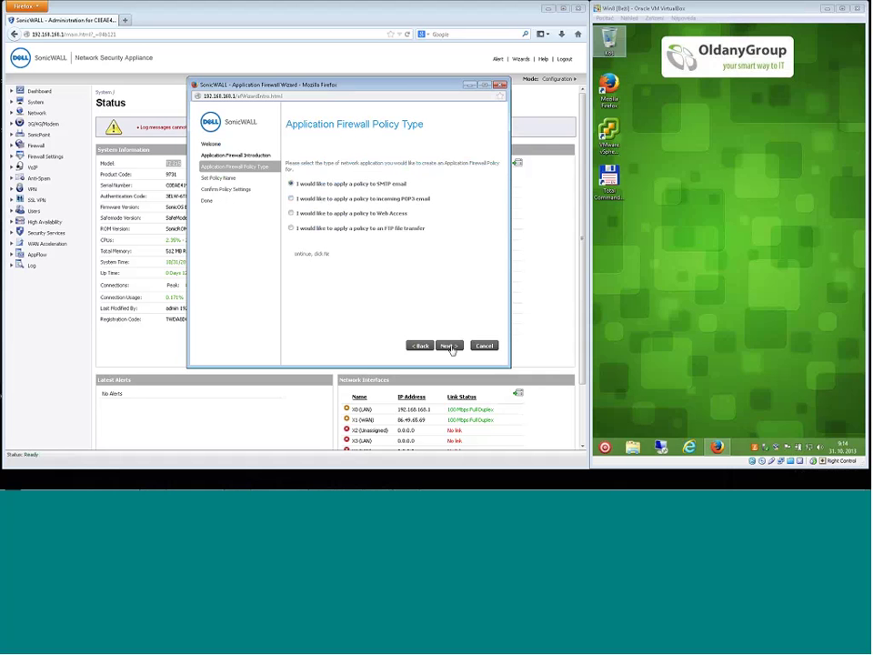
left_click(291, 213)
left_click(449, 346)
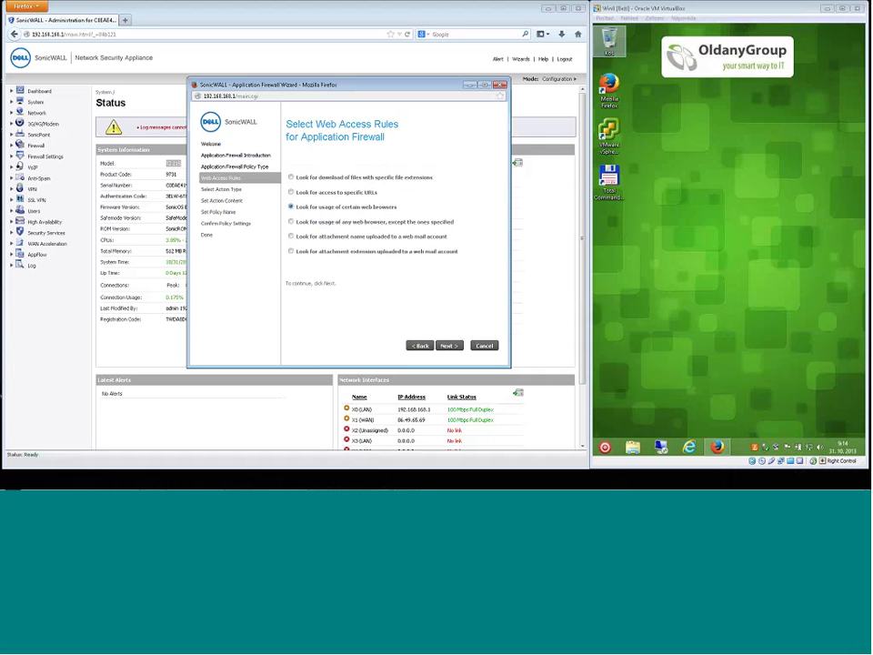
Try FIREFOX in the browser object settings, then go back to the web access rules.
left_click(448, 346)
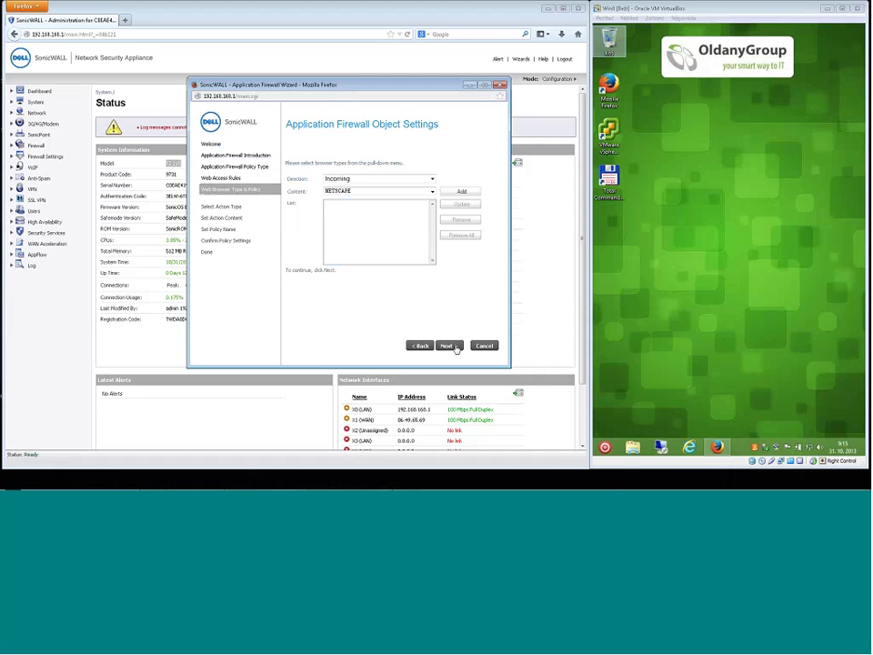
left_click(364, 191)
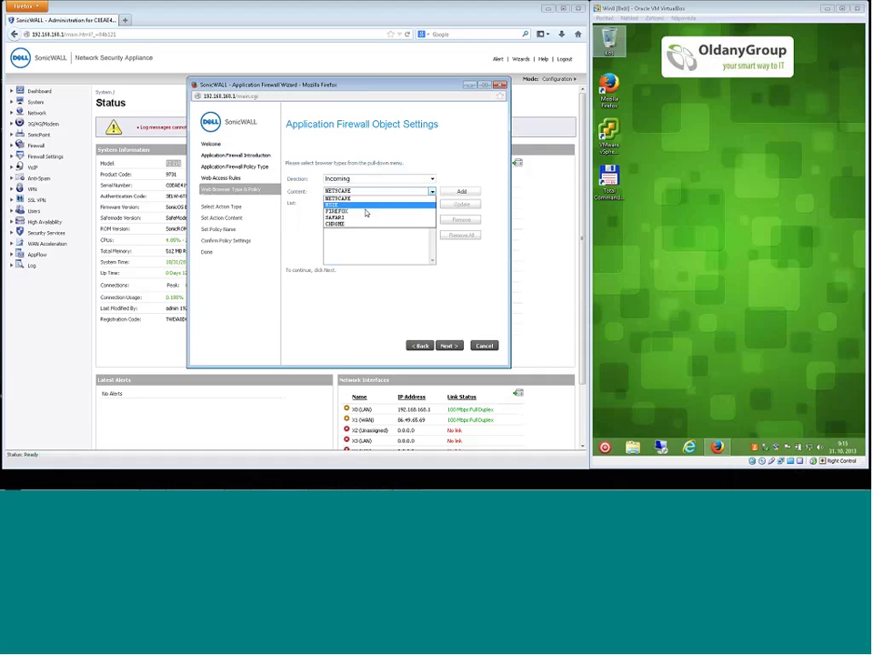
left_click(366, 212)
left_click(356, 192)
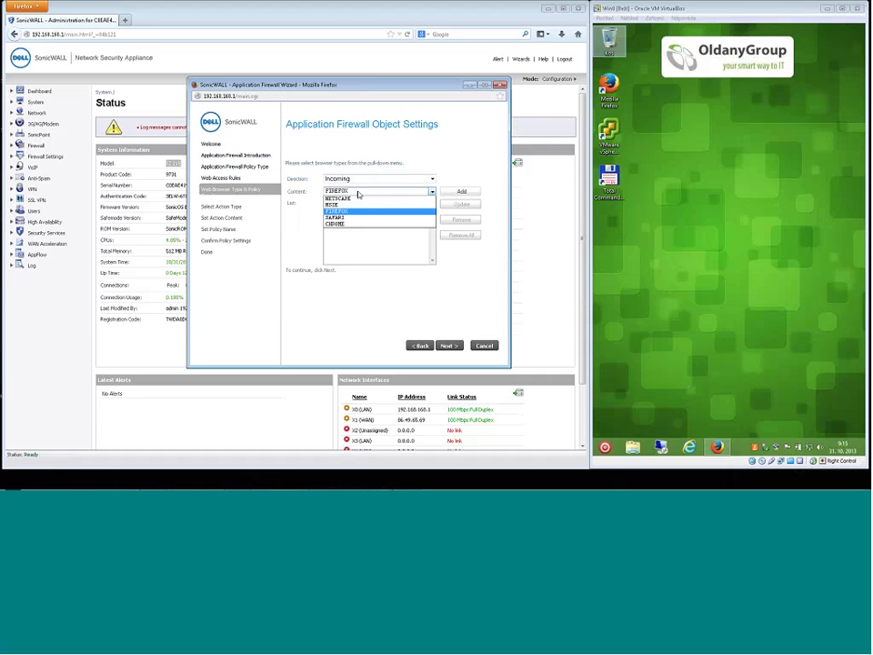
left_click(417, 347)
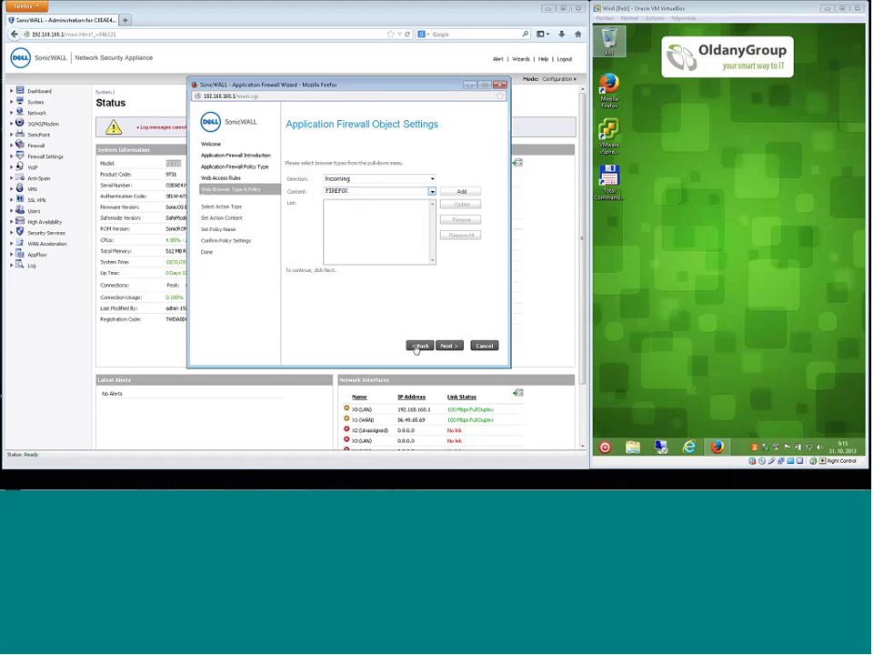
left_click(419, 347)
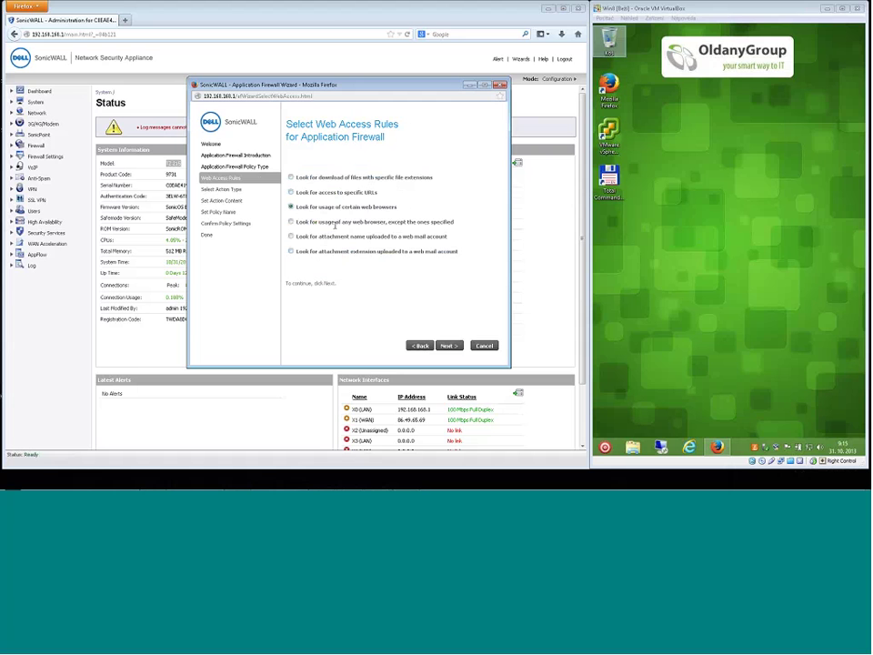
Match any browser except those listed, add MSIE to the list, and advance to the action settings.
left_click(291, 222)
left_click(449, 345)
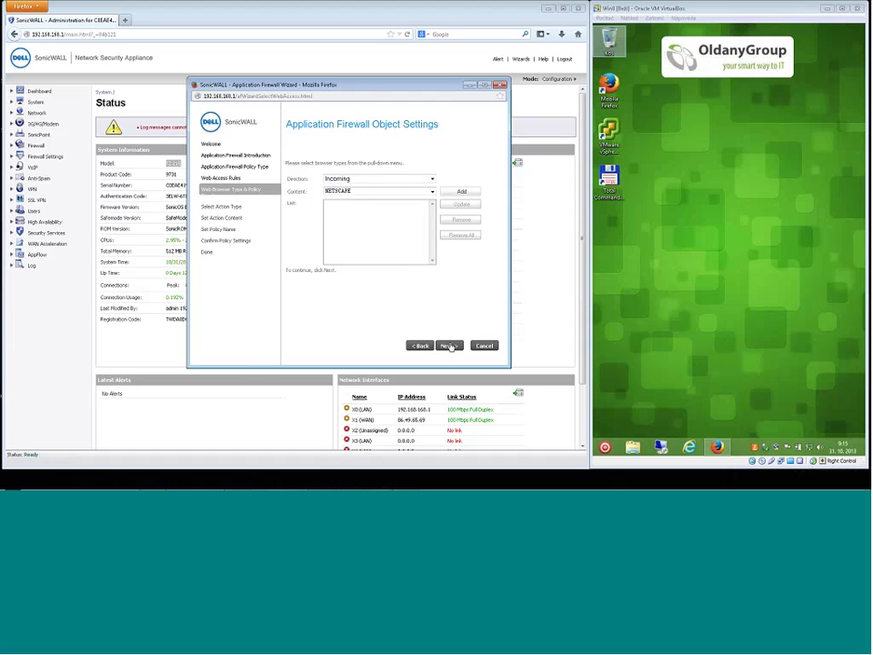
left_click(400, 191)
left_click(341, 209)
left_click(461, 191)
left_click(450, 346)
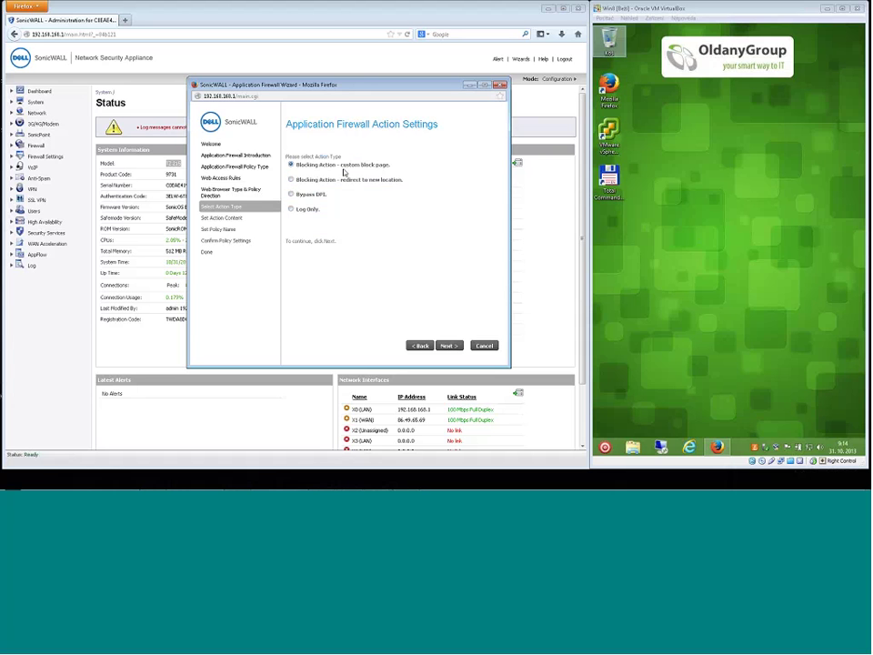
Enter 'IE skazan' as the block-page message.
left_click(449, 347)
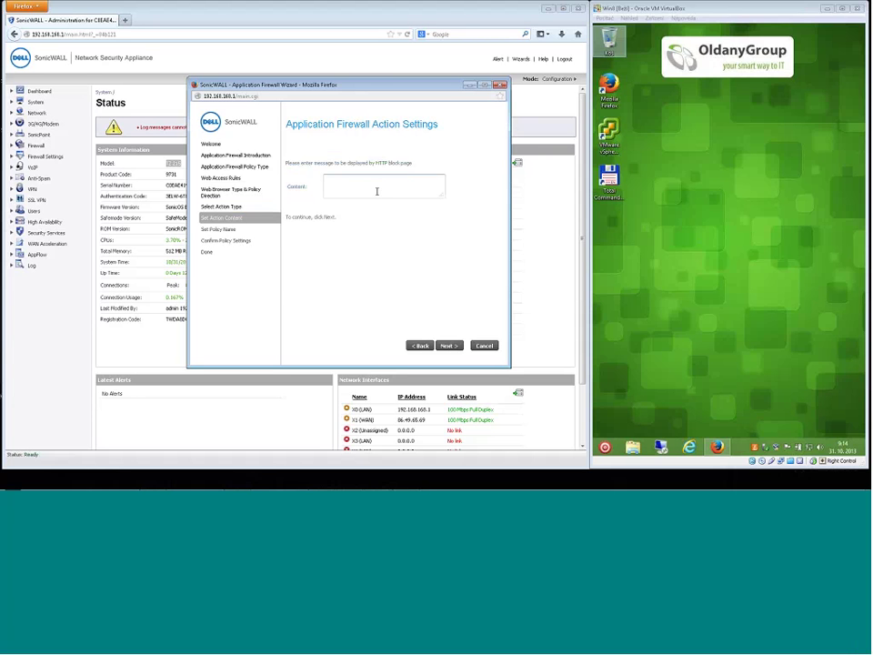
left_click(377, 191)
type("IE skazan")
Name the policy IEblocking and apply it.
left_click(450, 346)
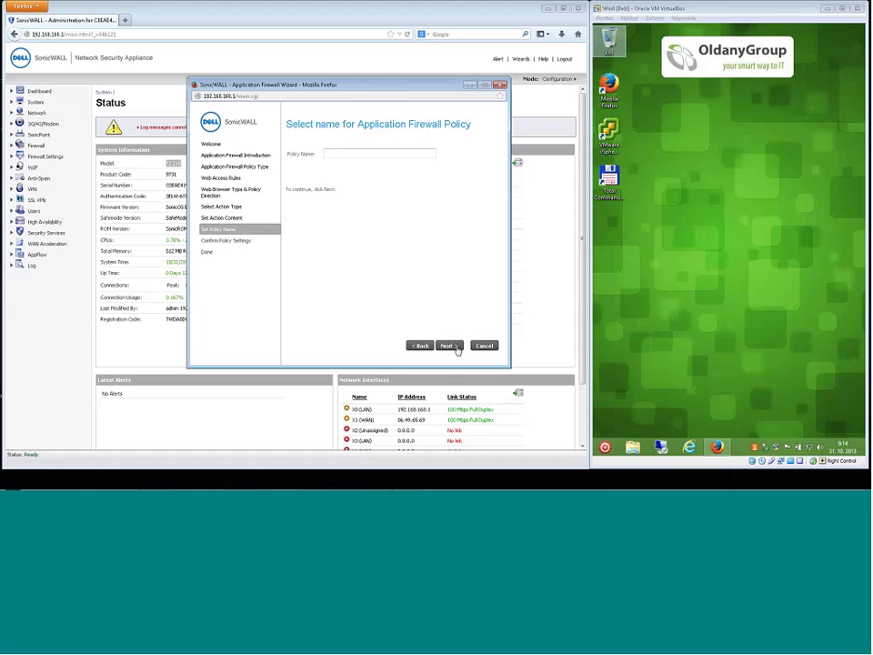
left_click(347, 152)
type("IE")
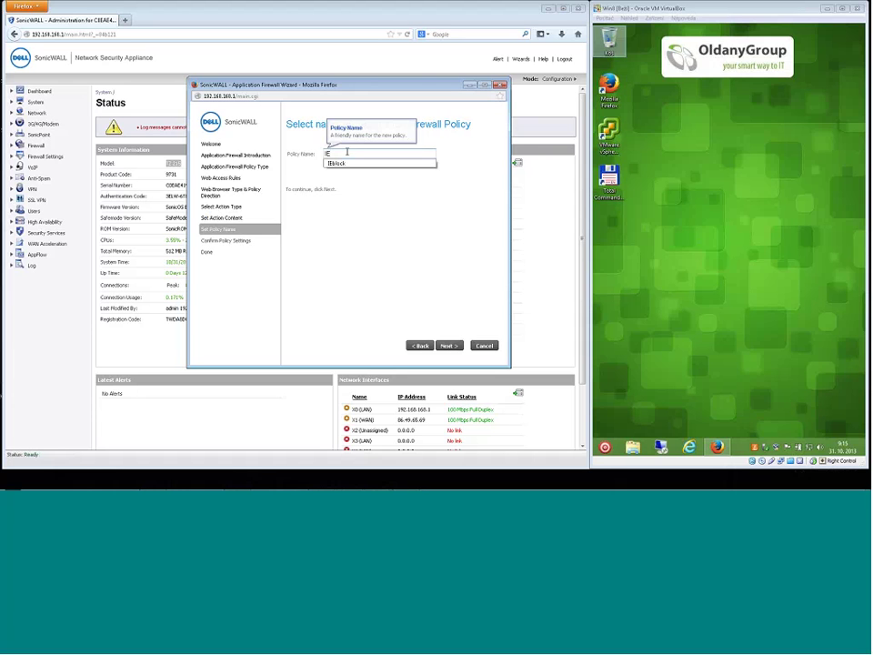
type("blocking")
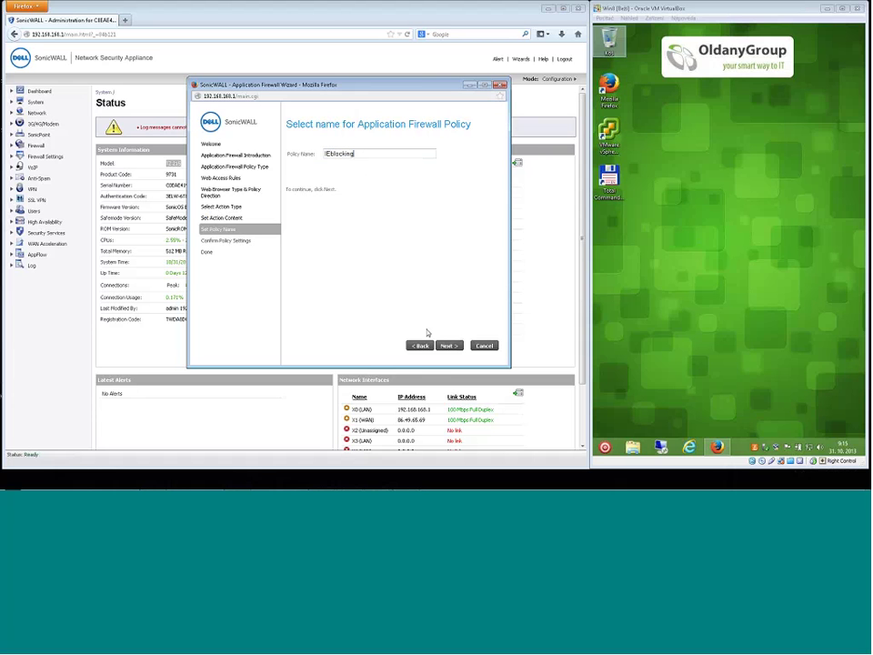
left_click(449, 346)
left_click(450, 346)
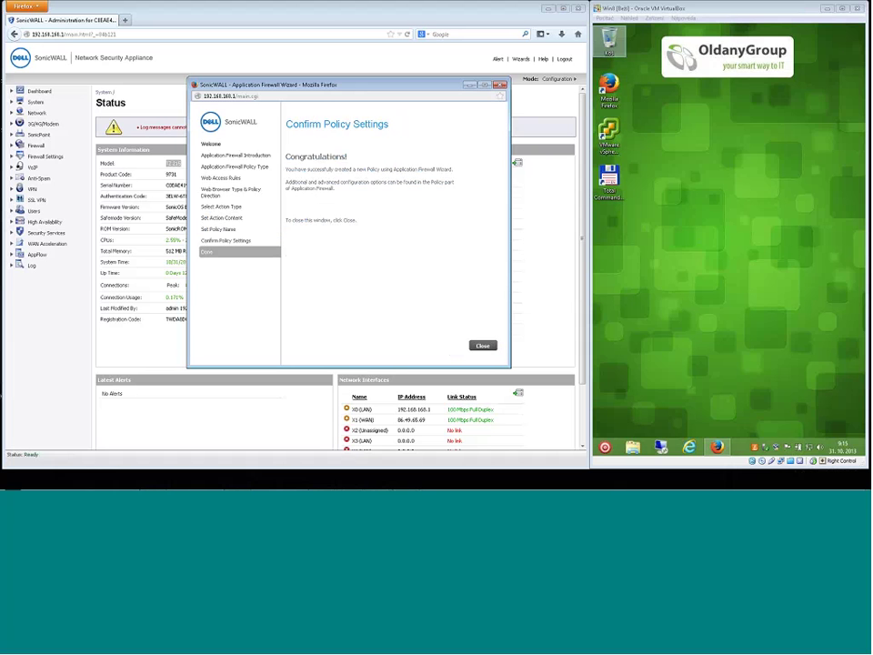
Close the finished wizard, check App Rules lists IEblocking, and switch to the virtual machine.
left_click(481, 347)
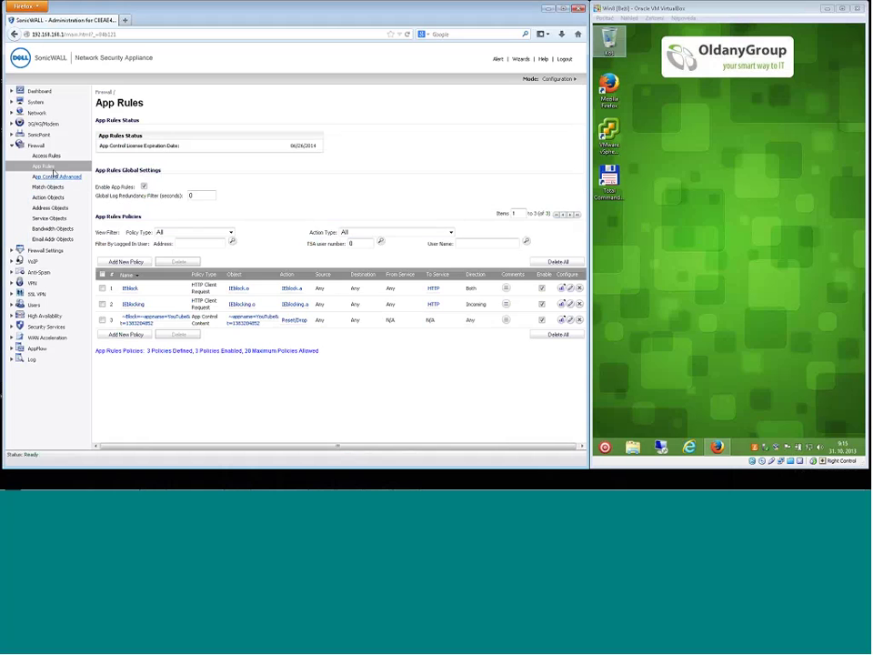
mouse_move(250, 323)
left_click(636, 12)
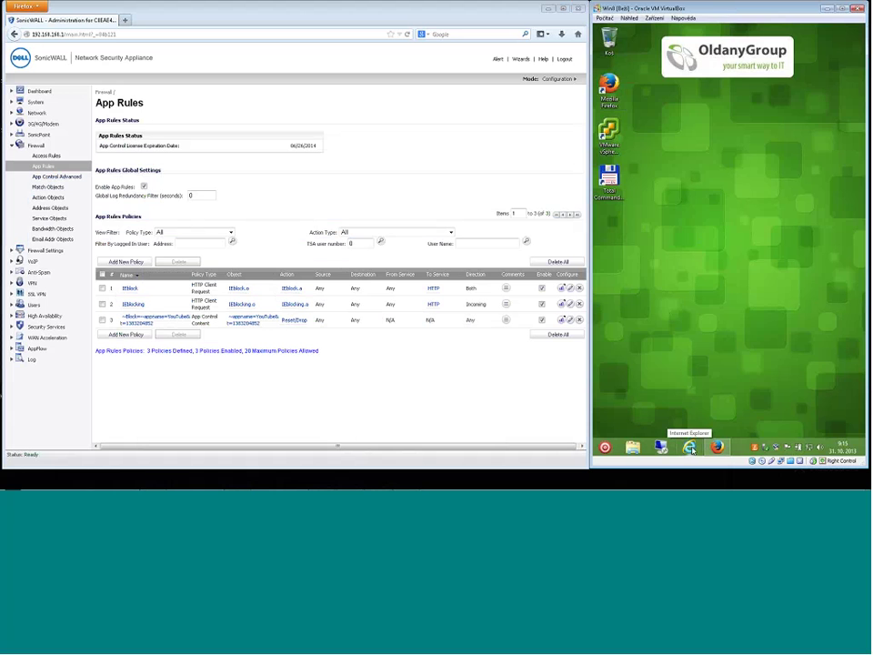
Close guest Internet Explorer and bring up guest Firefox showing the timed-out login page.
left_click(691, 448)
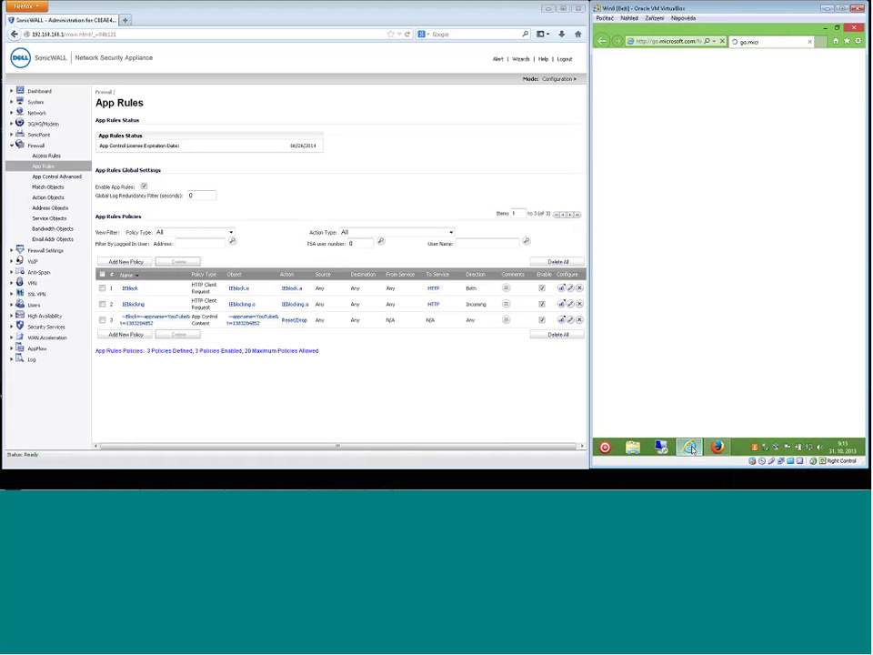
left_click(828, 31)
left_click(718, 448)
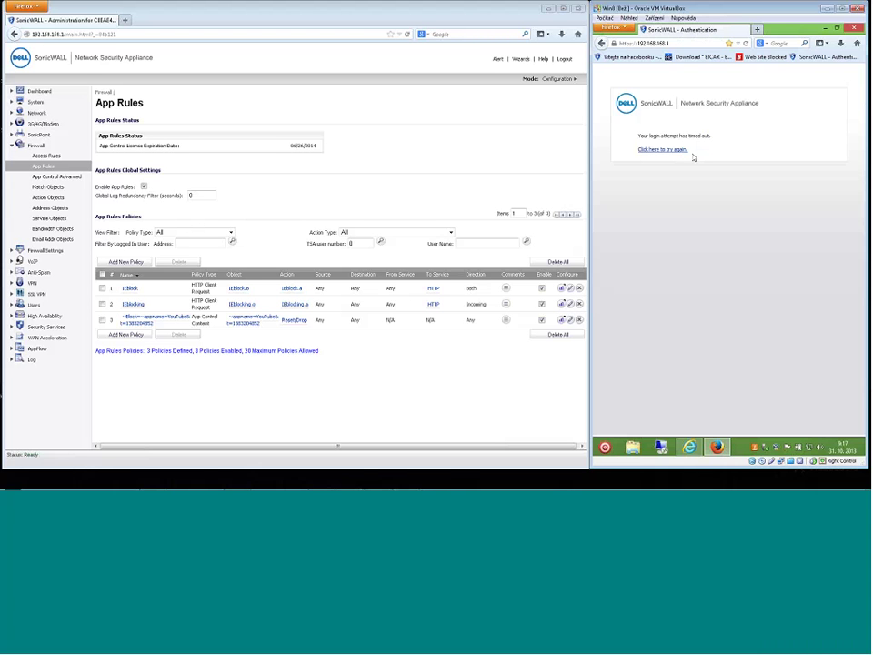
Retry the SonicWALL login with the account username and password, then dismiss the login status window.
left_click(674, 150)
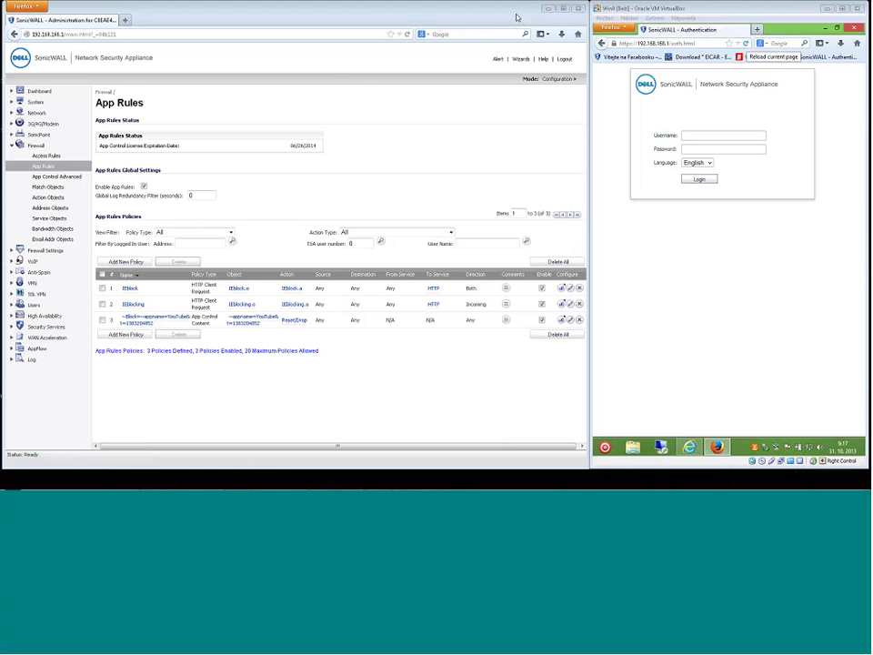
left_click(690, 139)
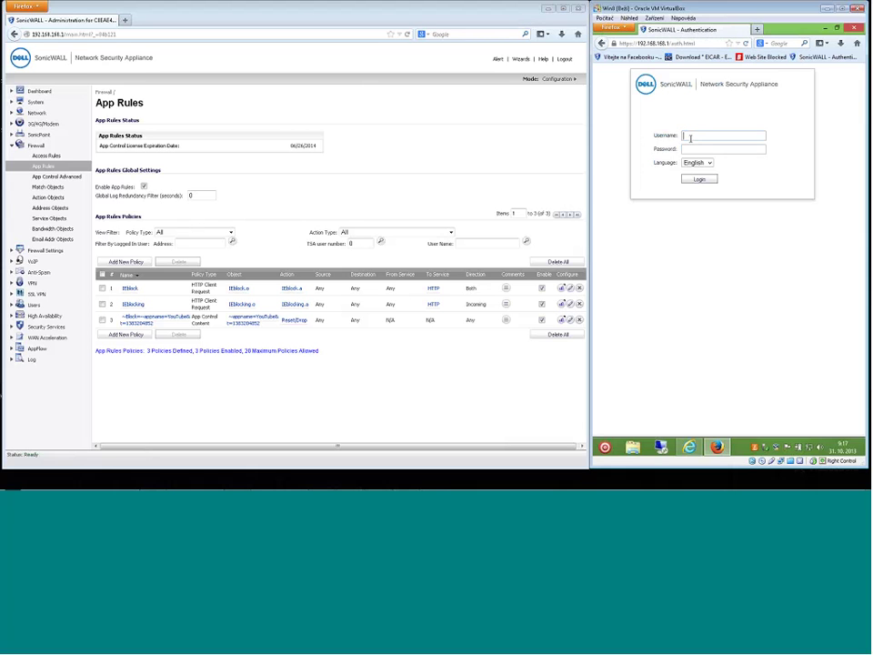
type("test")
key("Tab")
type("test")
key("Return")
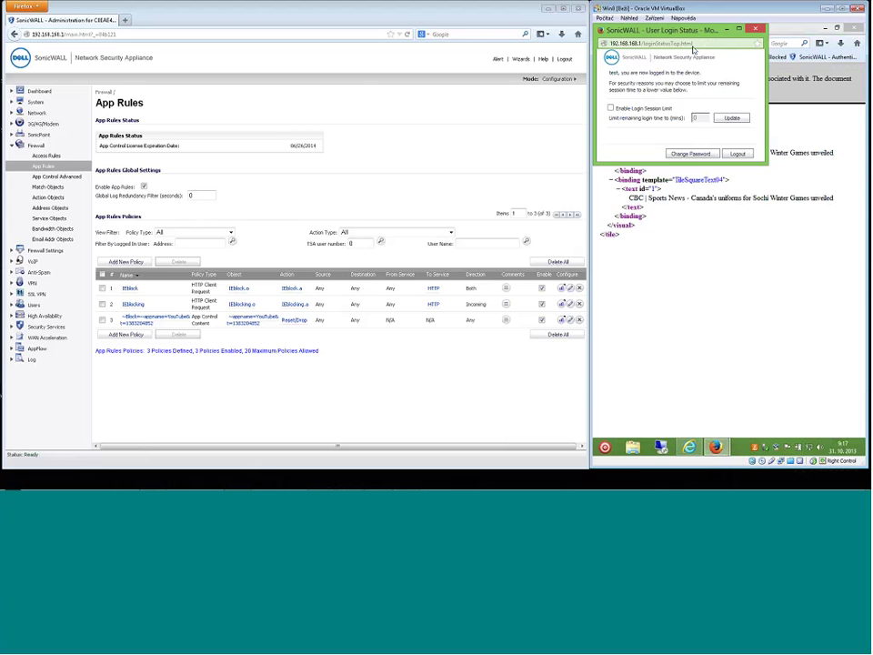
left_click_drag(693, 32, 693, 43)
left_click(691, 209)
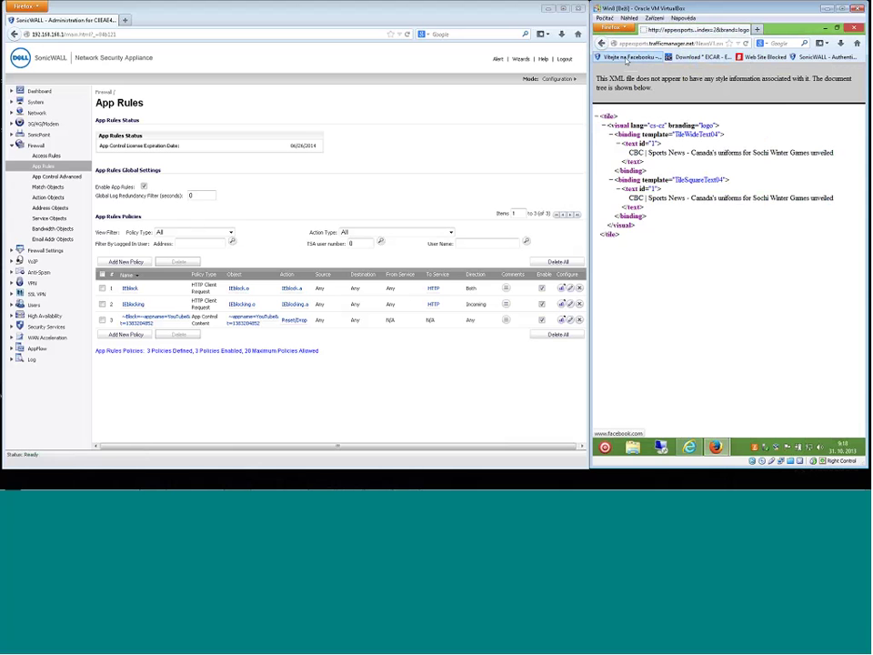
Open Facebook from Firefox bookmarks, then load facebook in guest IE to confirm it is blocked.
left_click(626, 58)
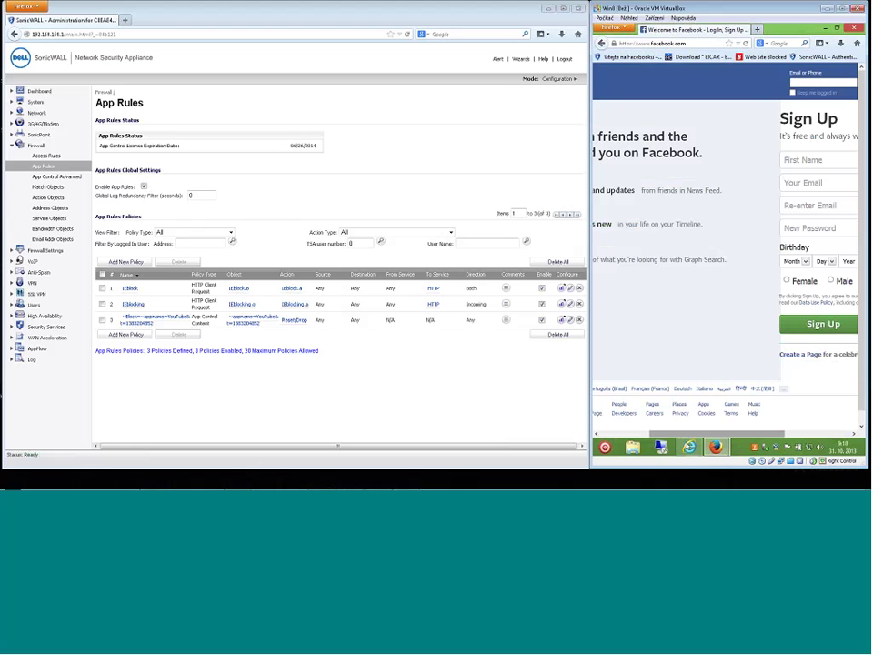
mouse_move(690, 447)
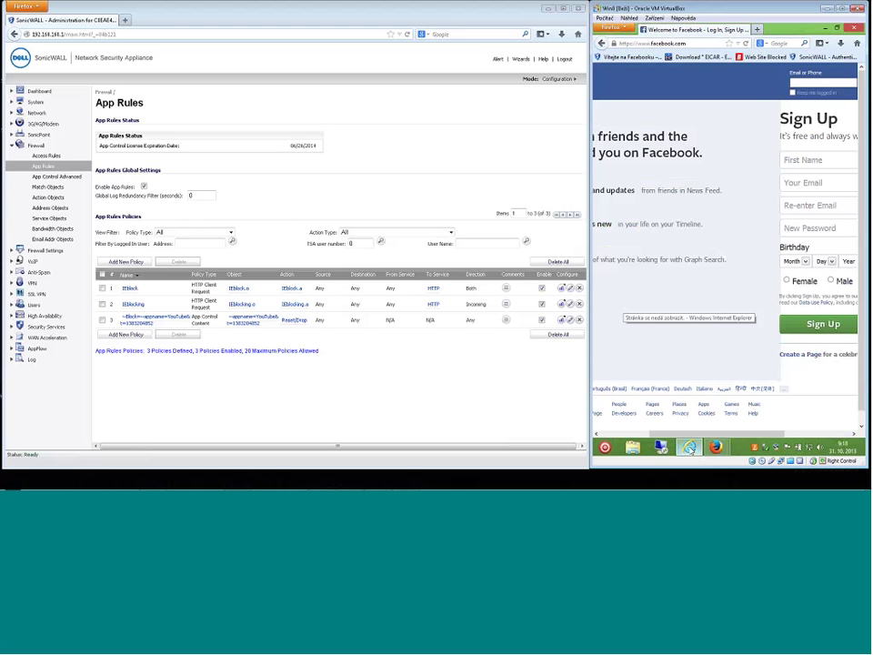
left_click(689, 446)
left_click(678, 42)
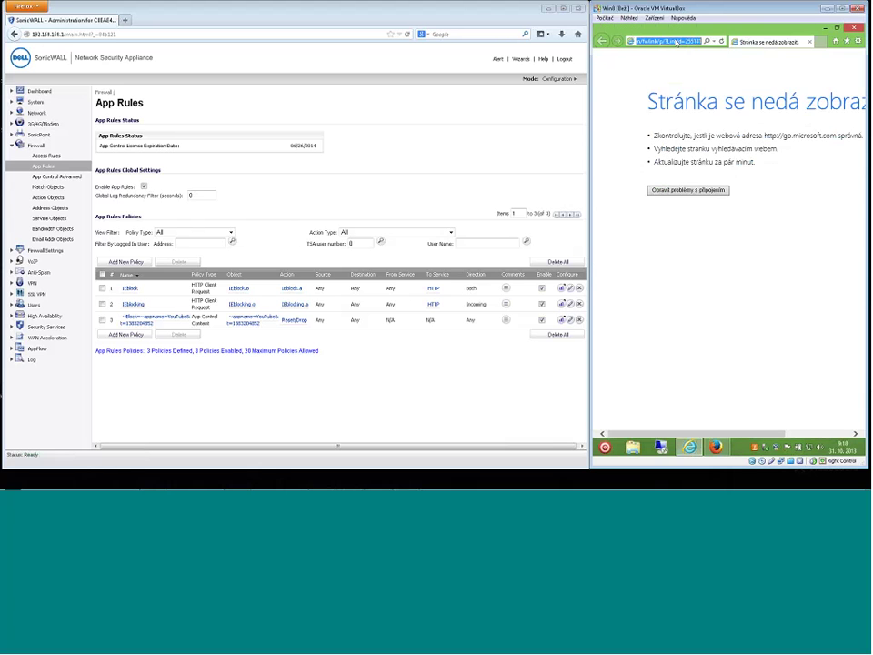
type("face")
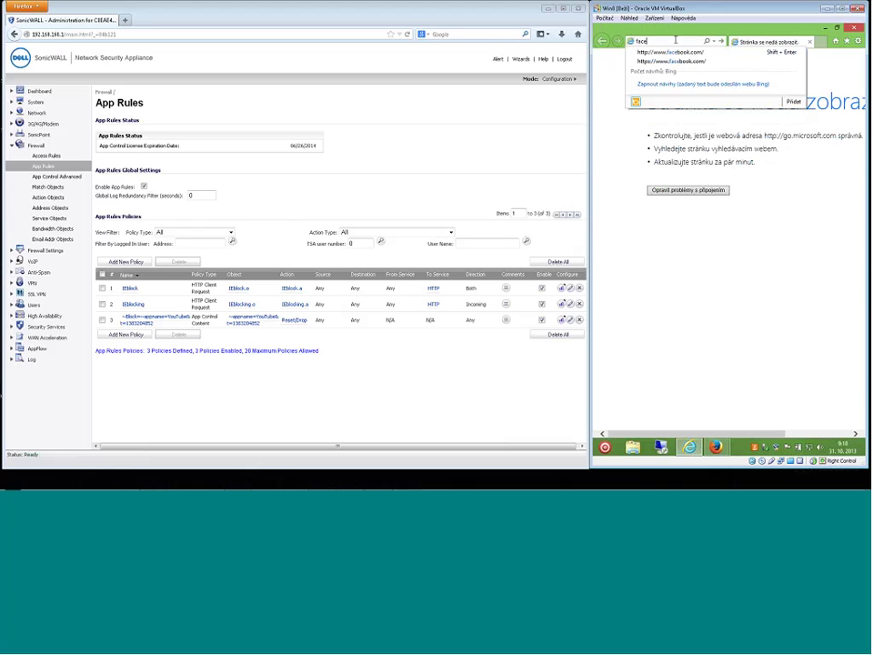
key("Return")
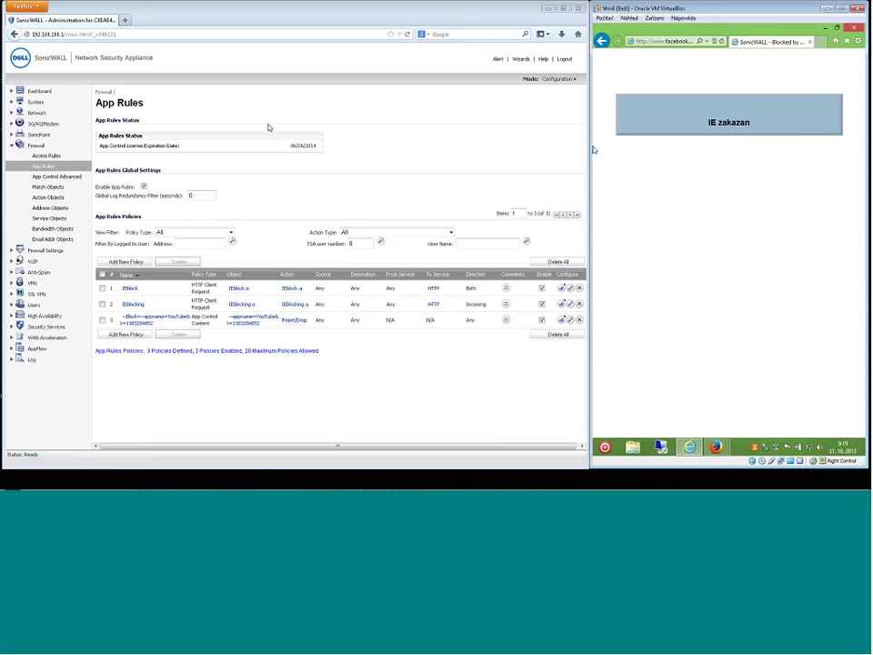
Return to the host SonicWALL window and open Firewall > Access Rules.
left_click(205, 114)
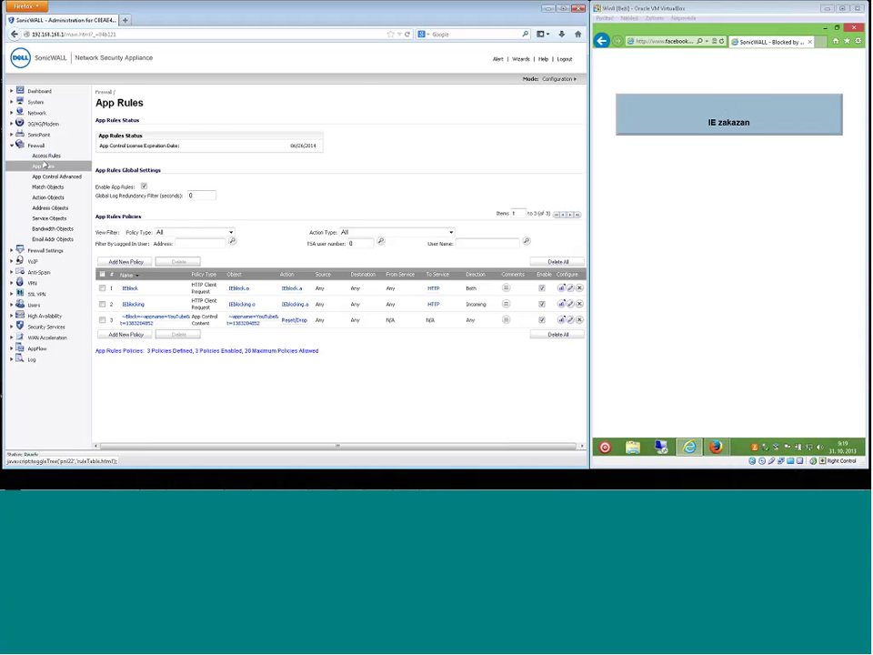
left_click(26, 145)
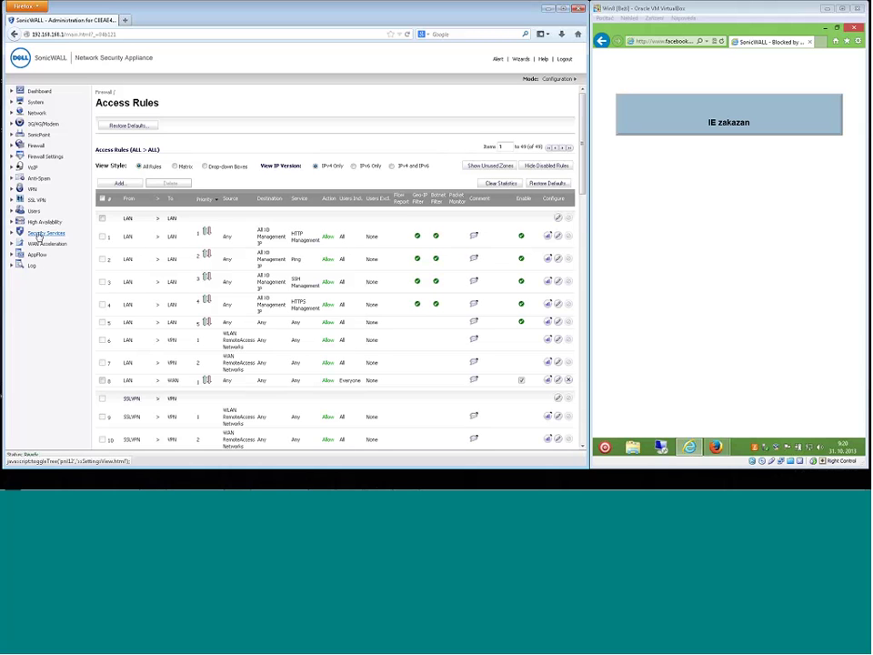
Go to Security Services > Content Filter configuration and edit the 'block' CFS policy.
left_click(41, 234)
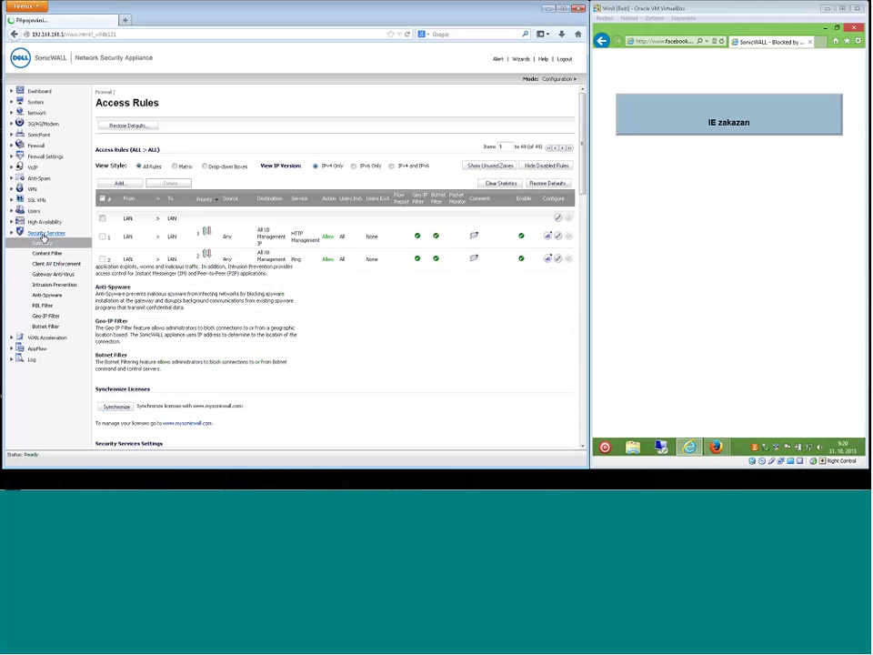
left_click(48, 254)
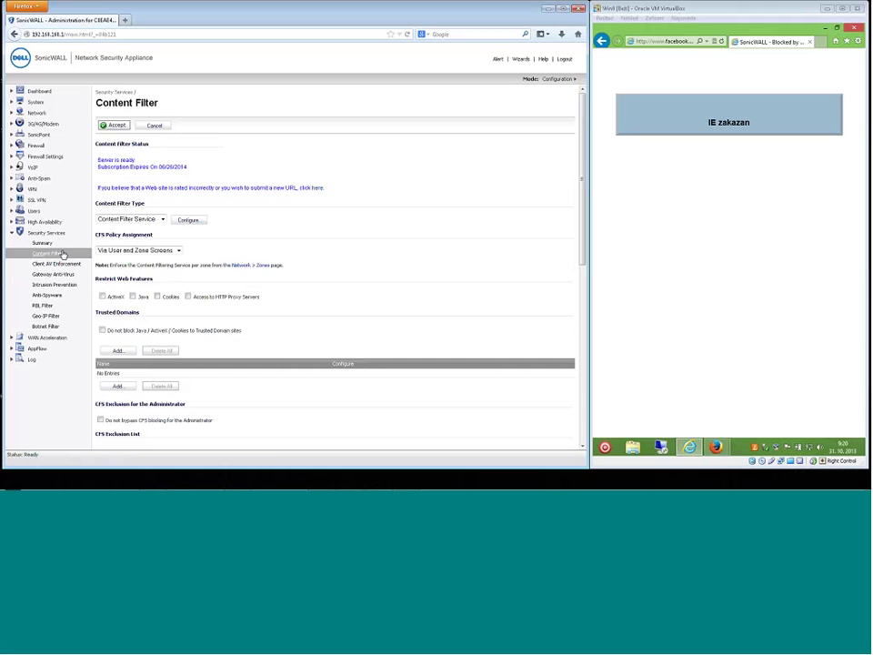
left_click(188, 222)
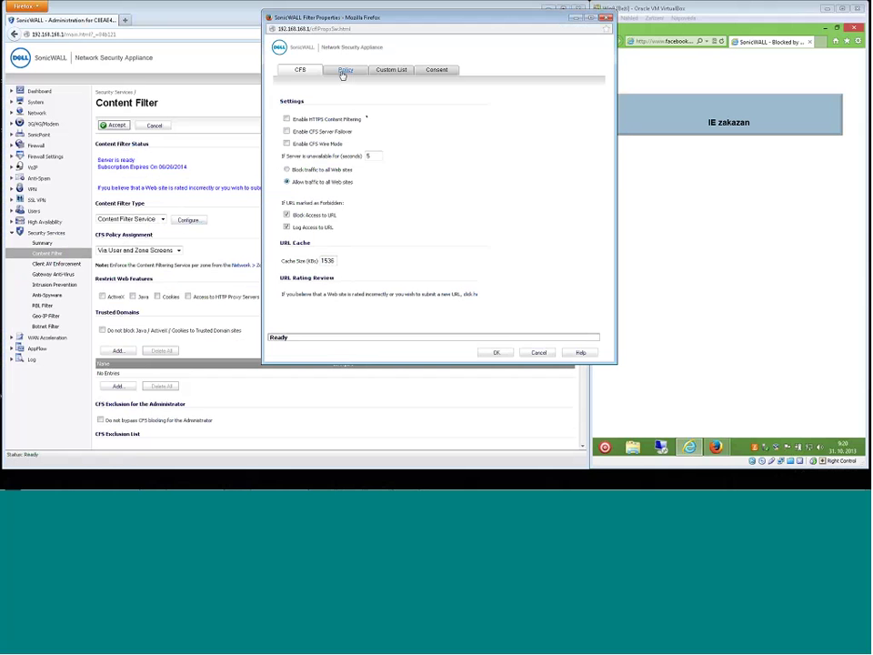
left_click(346, 72)
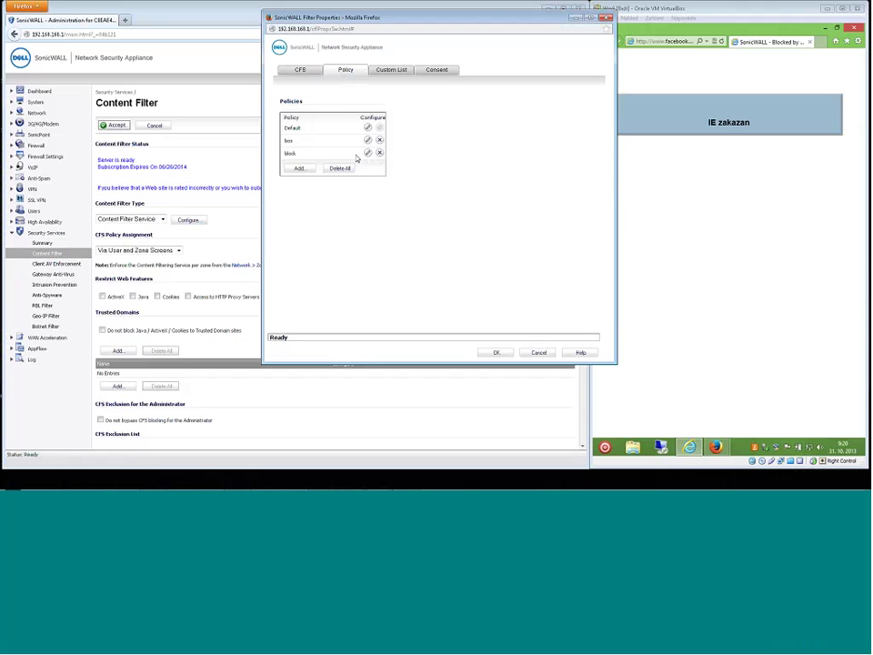
left_click_drag(302, 128, 297, 159)
left_click(367, 153)
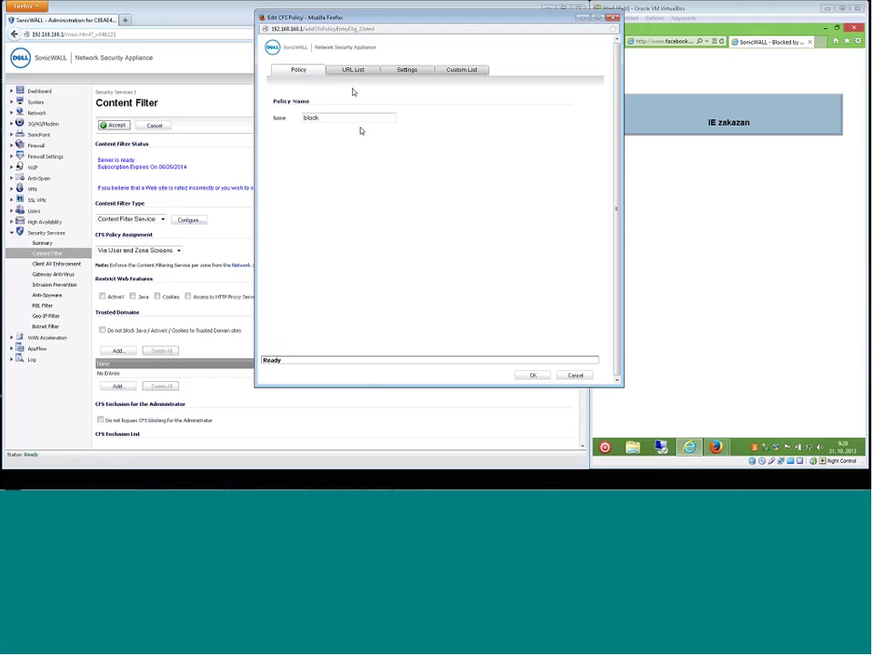
Add 13. Chat/Instant Messaging (IM) to the block policy's forbidden URL categories.
left_click(355, 71)
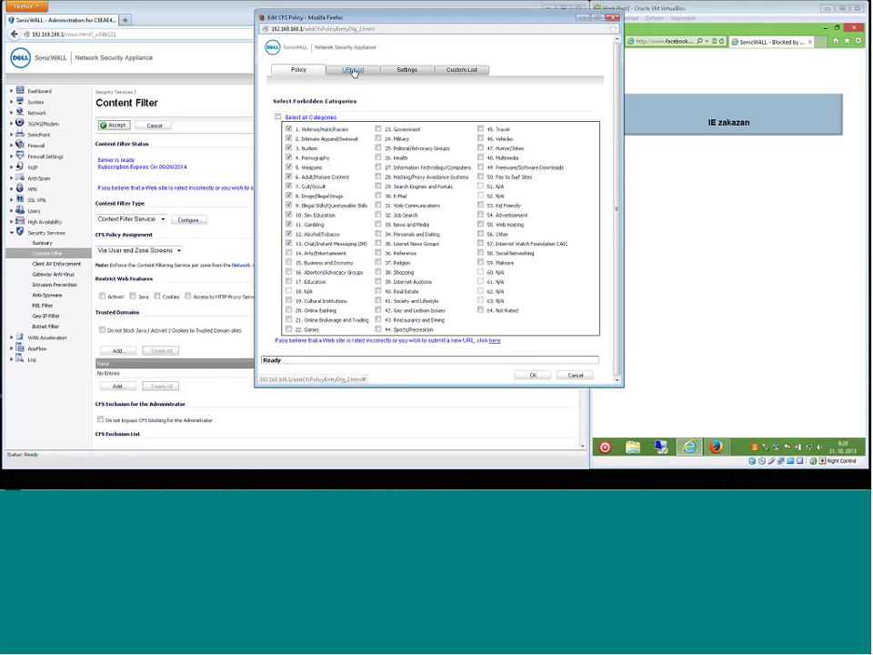
left_click_drag(627, 398, 643, 425)
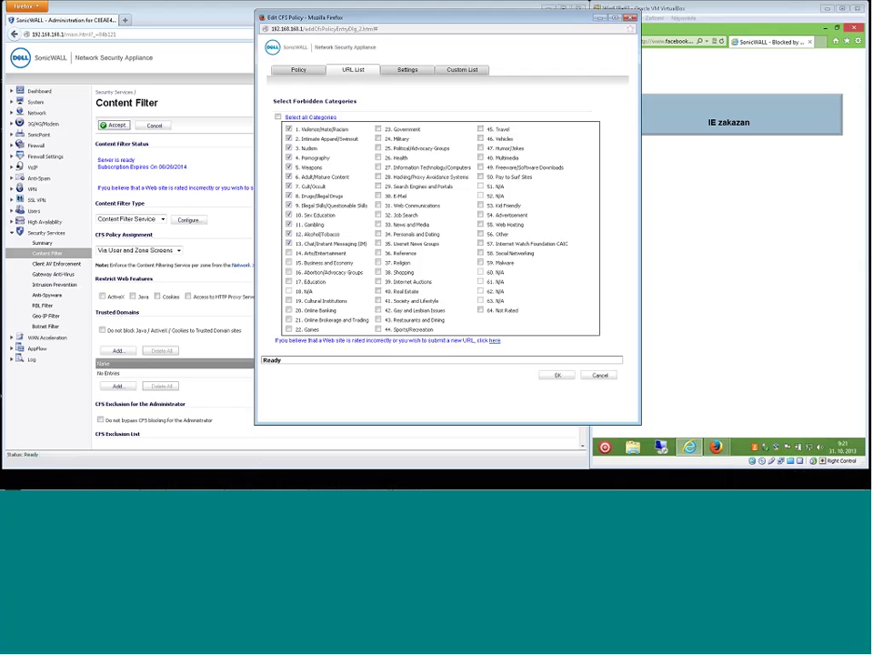
left_click(288, 244)
Return to guest Firefox on Facebook and enter casina.com in the address bar.
left_click(728, 219)
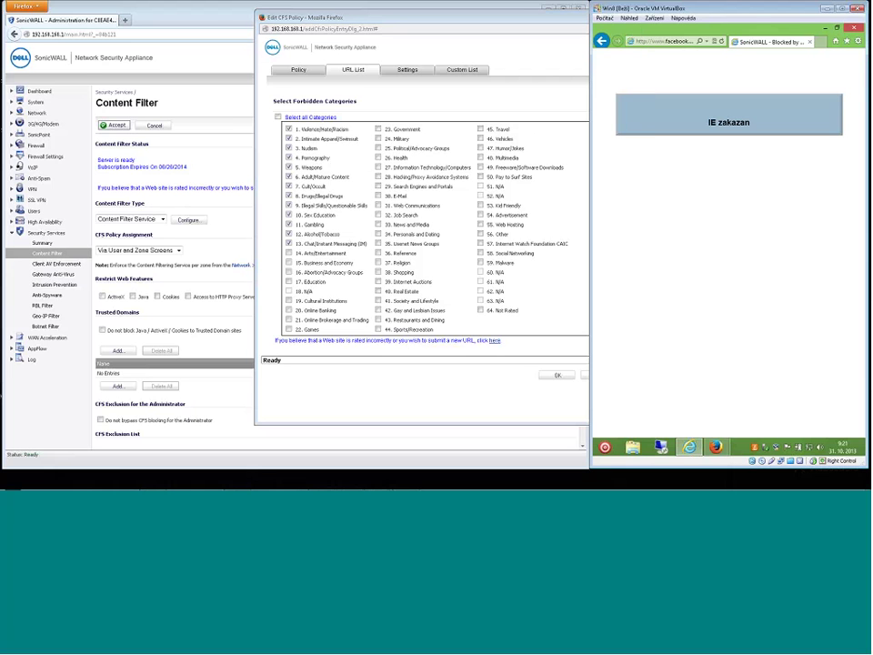
mouse_move(717, 447)
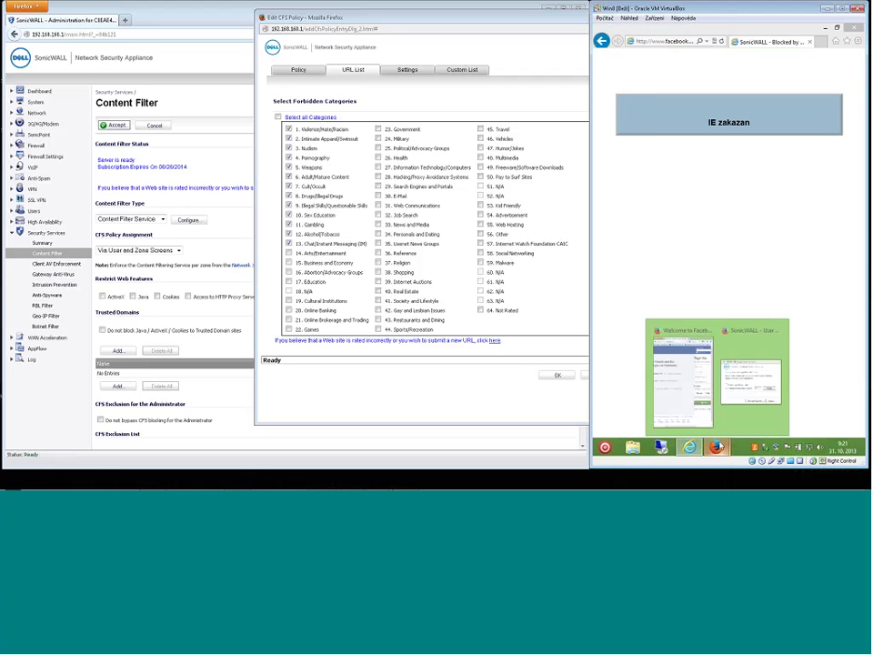
left_click(683, 373)
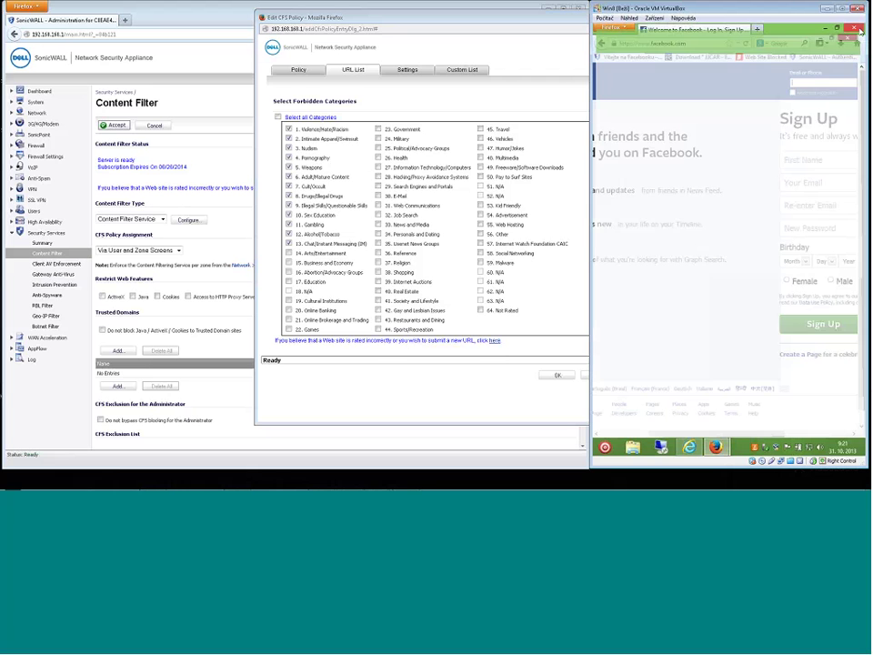
left_click(697, 42)
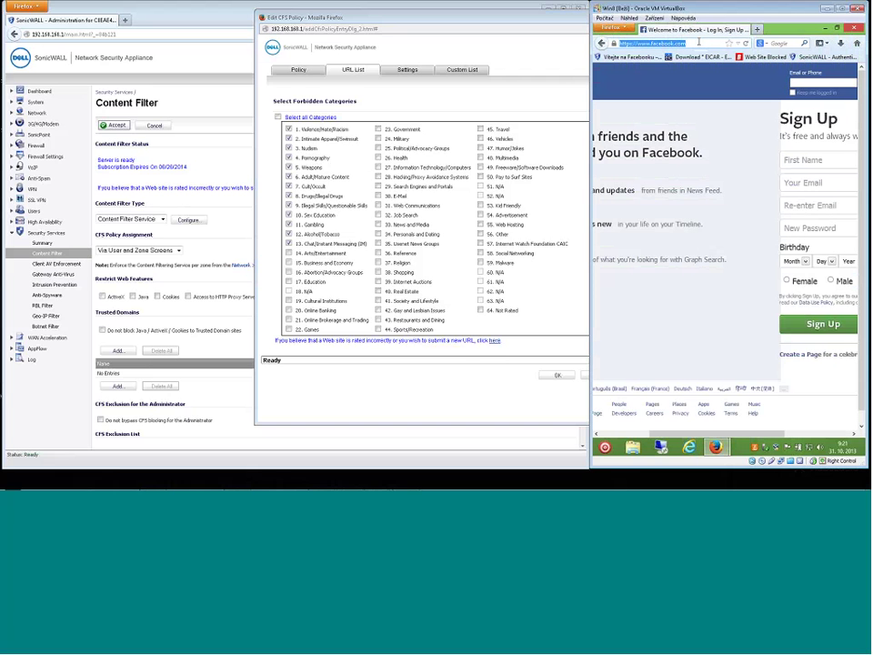
type("ca")
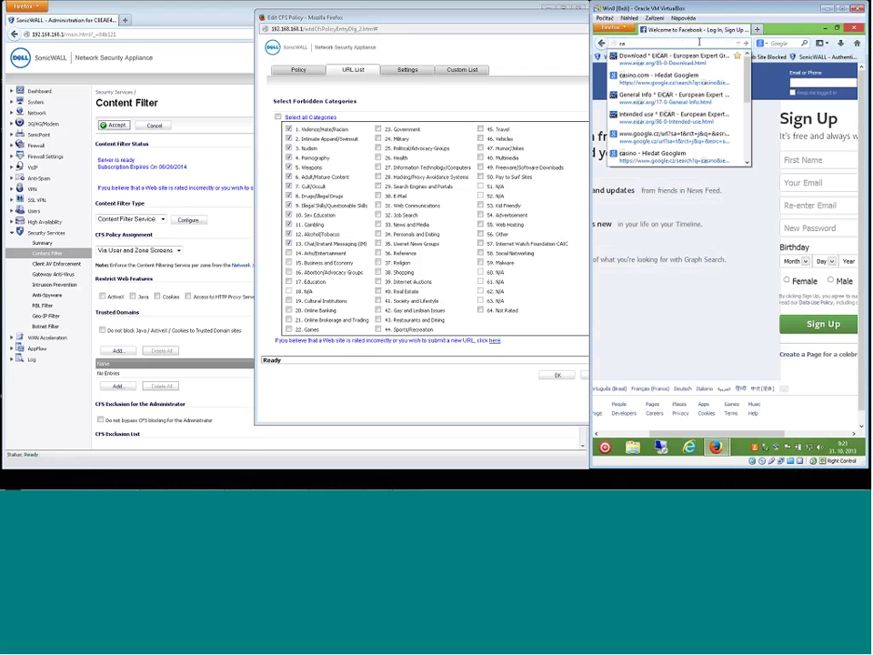
type("sina.com")
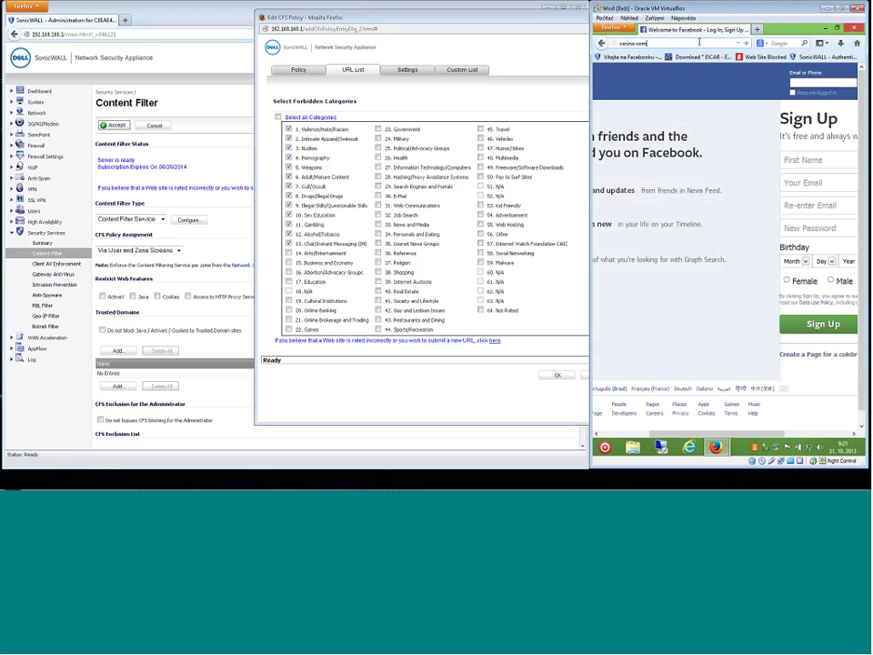
Load casina.com, then correct it to casino.com and get SonicWALL's Gambling block page.
key("Return")
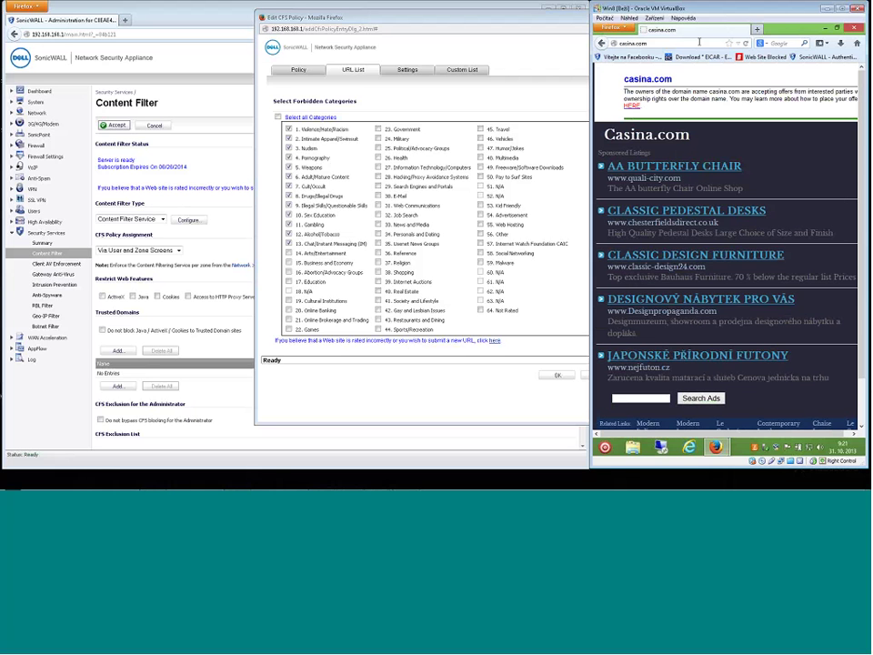
left_click(700, 42)
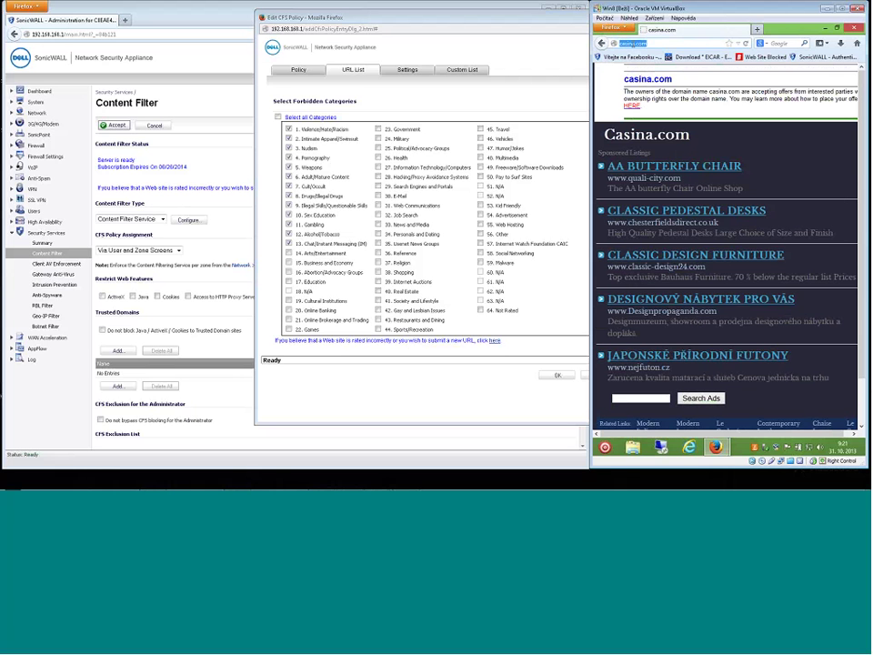
left_click(649, 44)
key("Delete")
type("o")
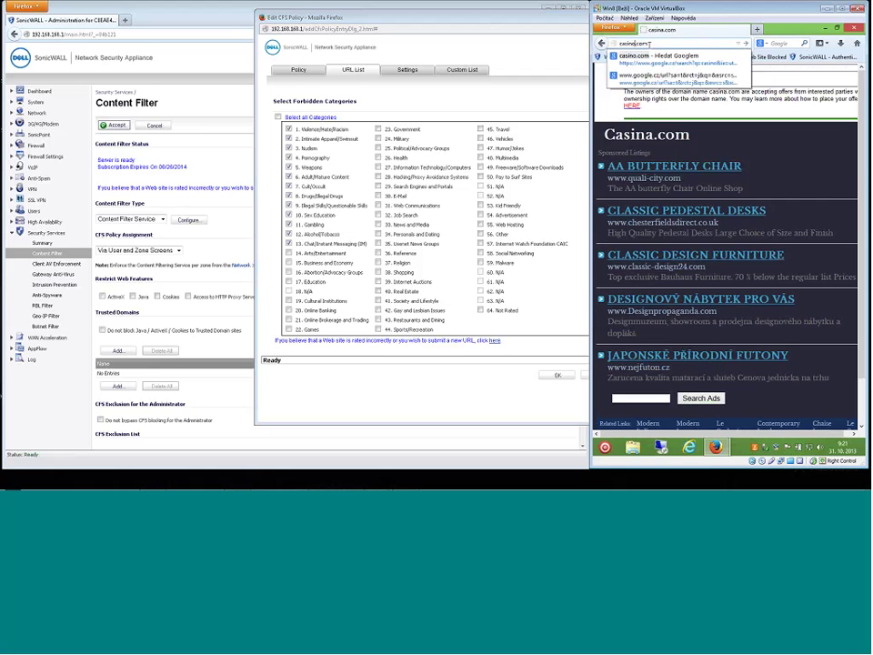
key("Return")
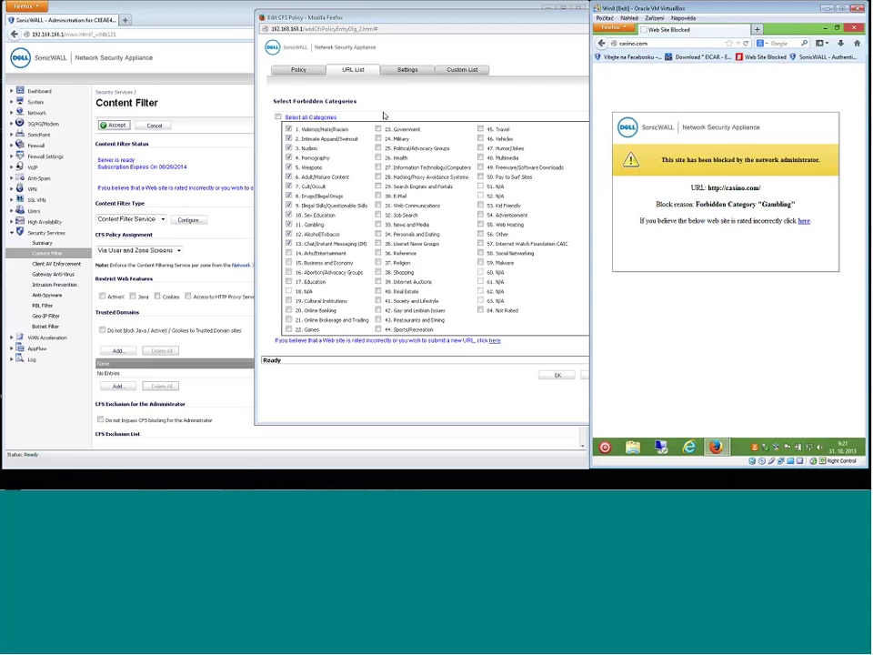
Compare the block policy's checked 11. Gambling category with the block page's stated reason.
left_click(349, 110)
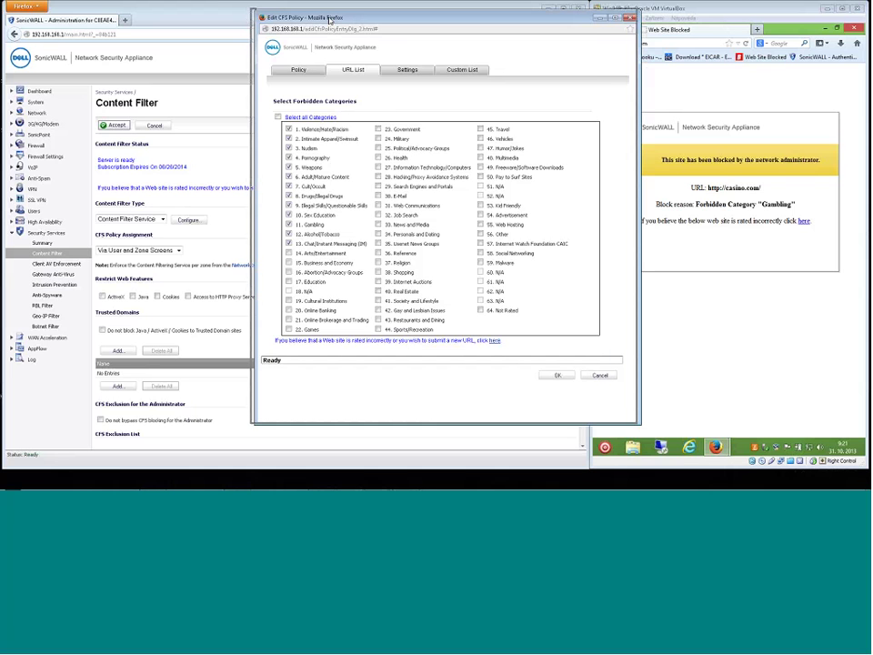
left_click_drag(333, 19, 273, 20)
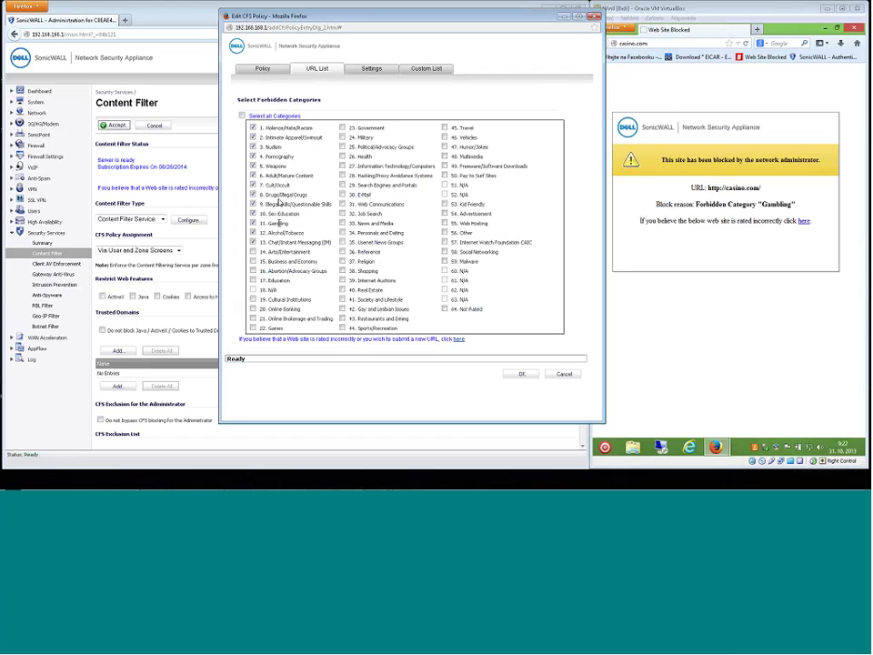
double_click(282, 223)
left_click(764, 246)
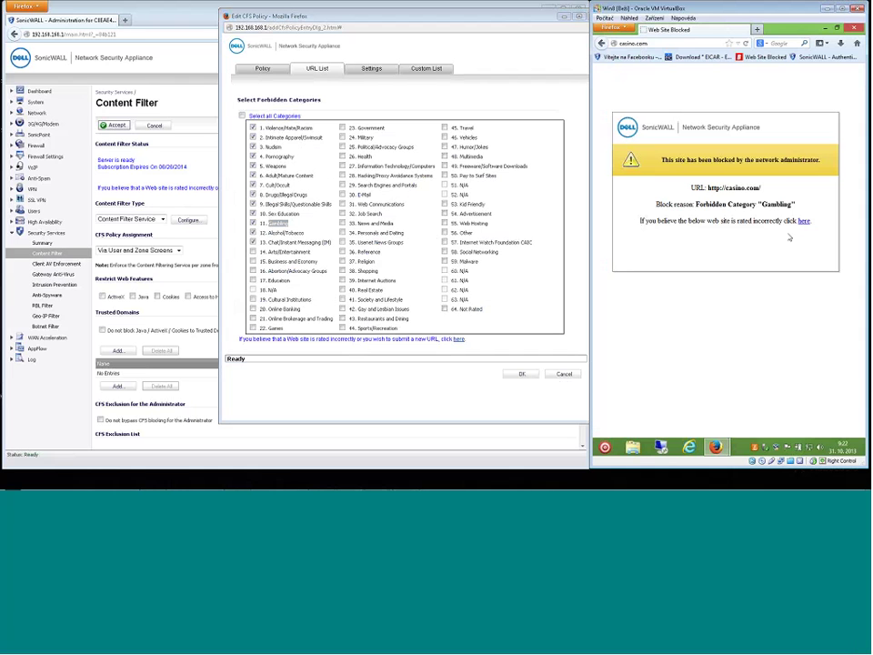
left_click_drag(711, 221, 784, 223)
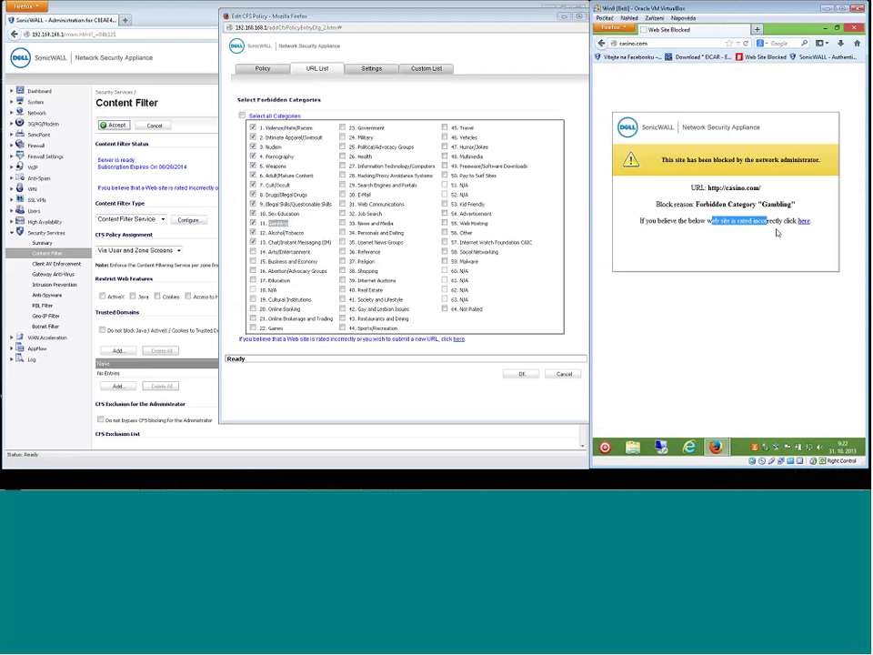
left_click(359, 105)
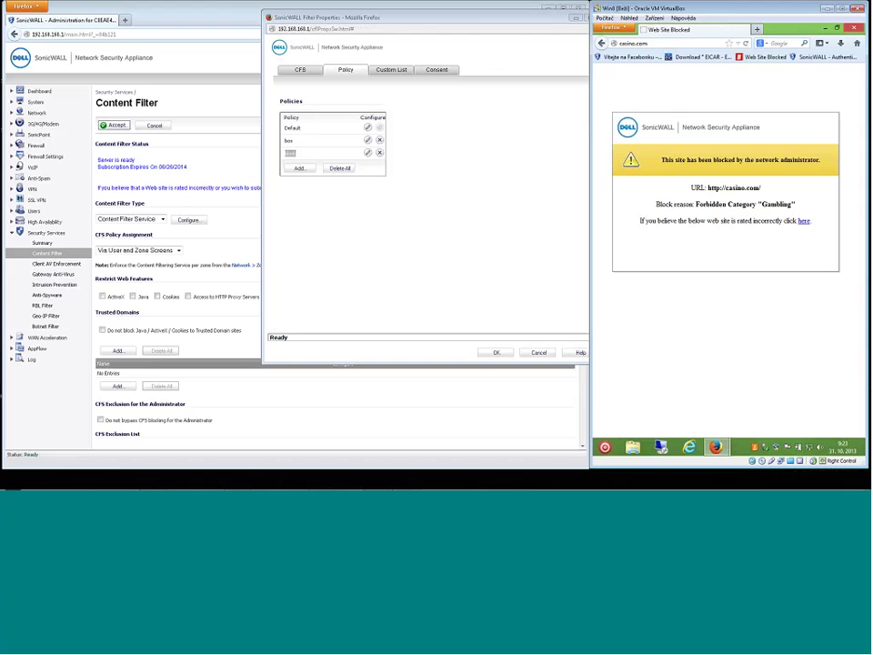
Reposition the Filter Properties window and close it, returning to Content Filter settings.
left_click(421, 130)
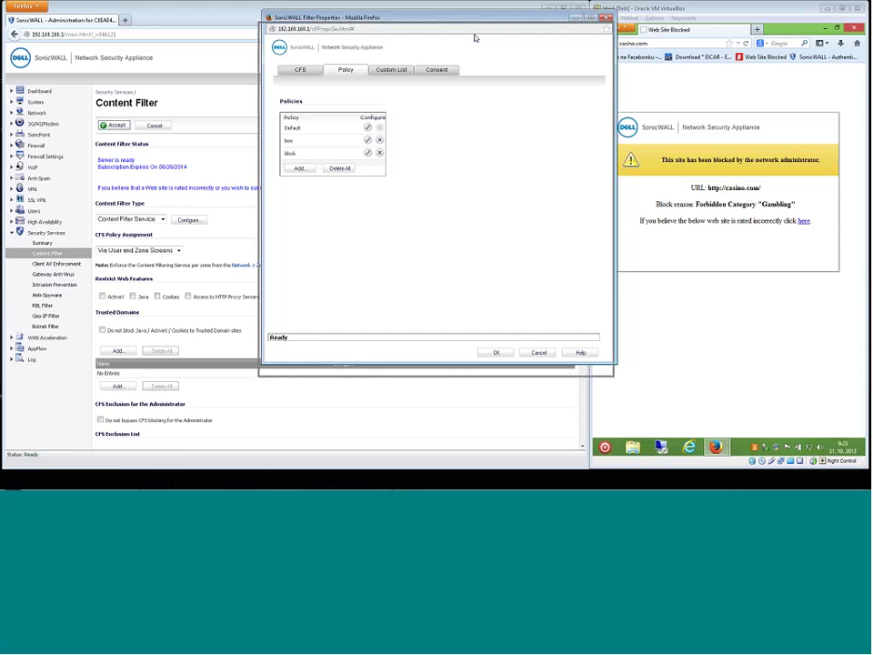
left_click_drag(474, 23, 475, 40)
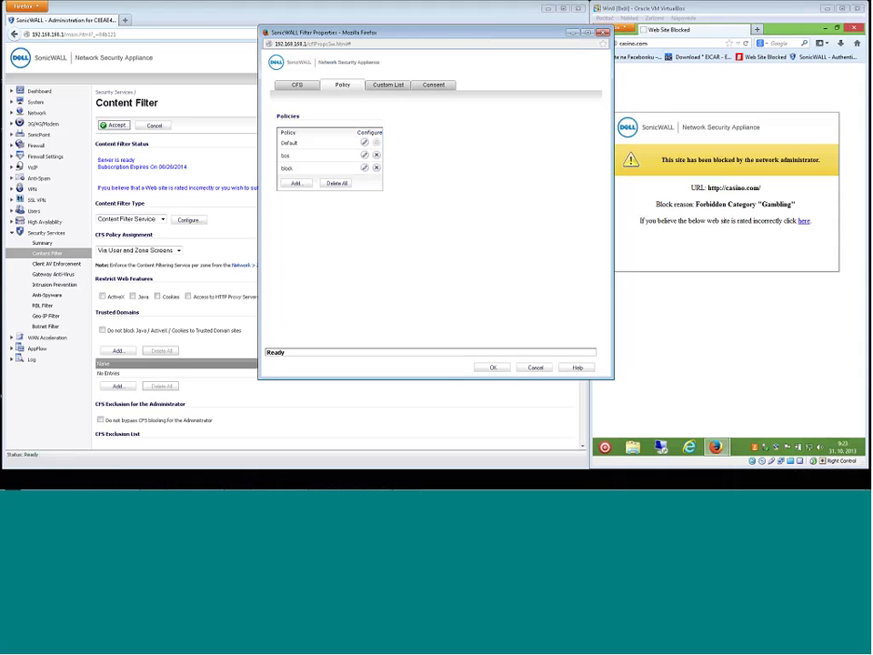
left_click_drag(355, 31, 317, 60)
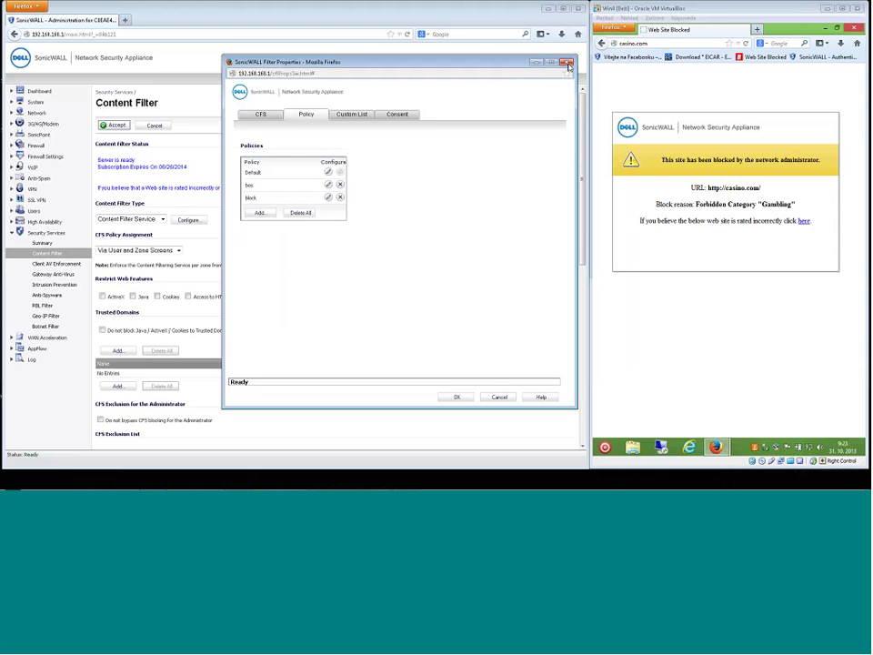
left_click(567, 63)
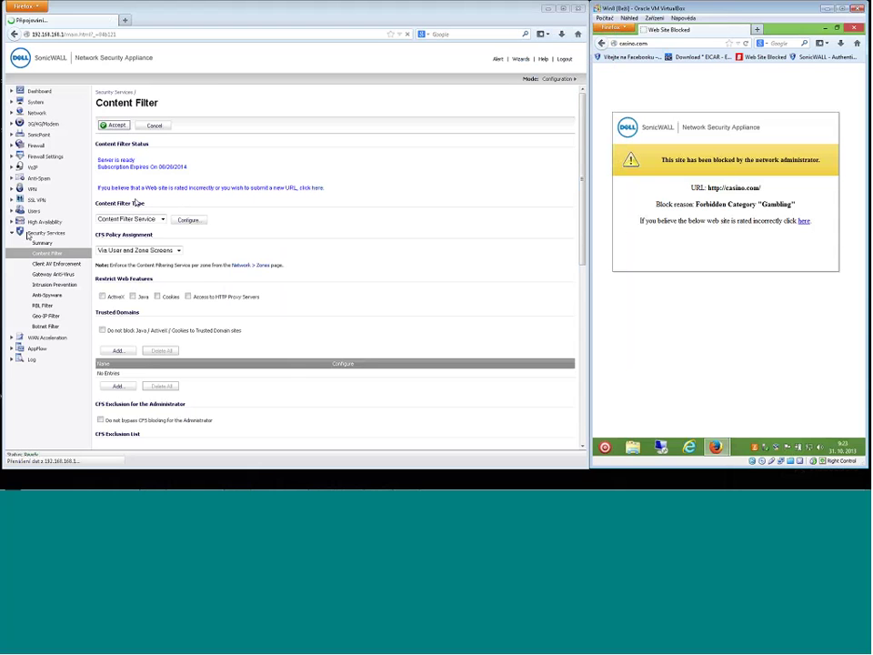
Go to Users > Local Users to list test, All LDAP Users and bos.
left_click(33, 211)
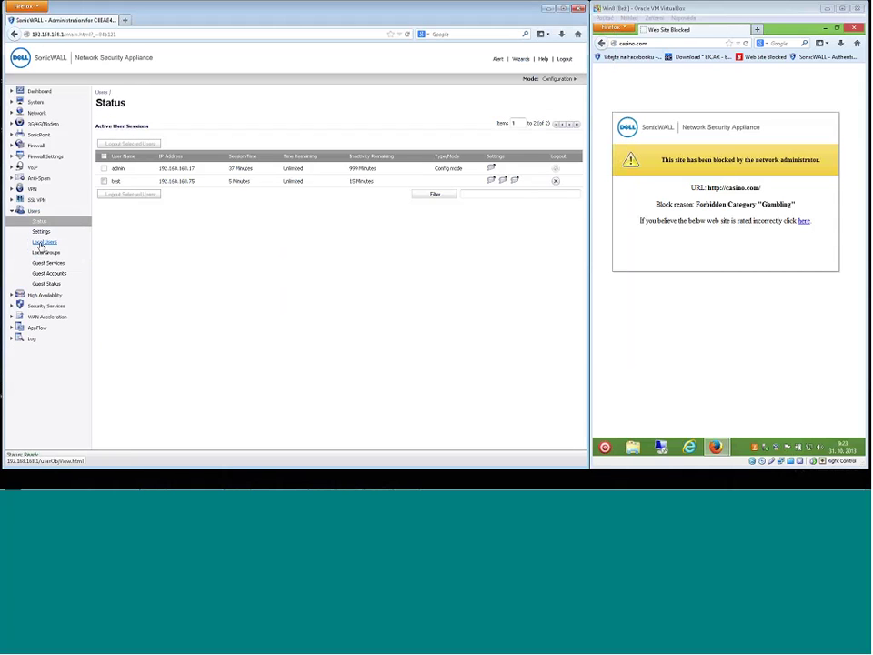
left_click(44, 242)
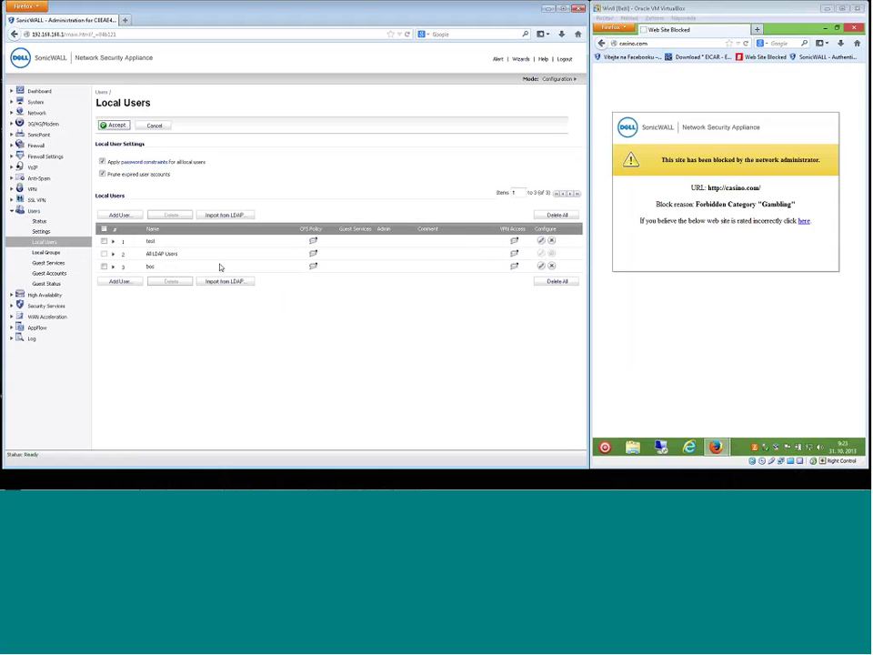
left_click(665, 260)
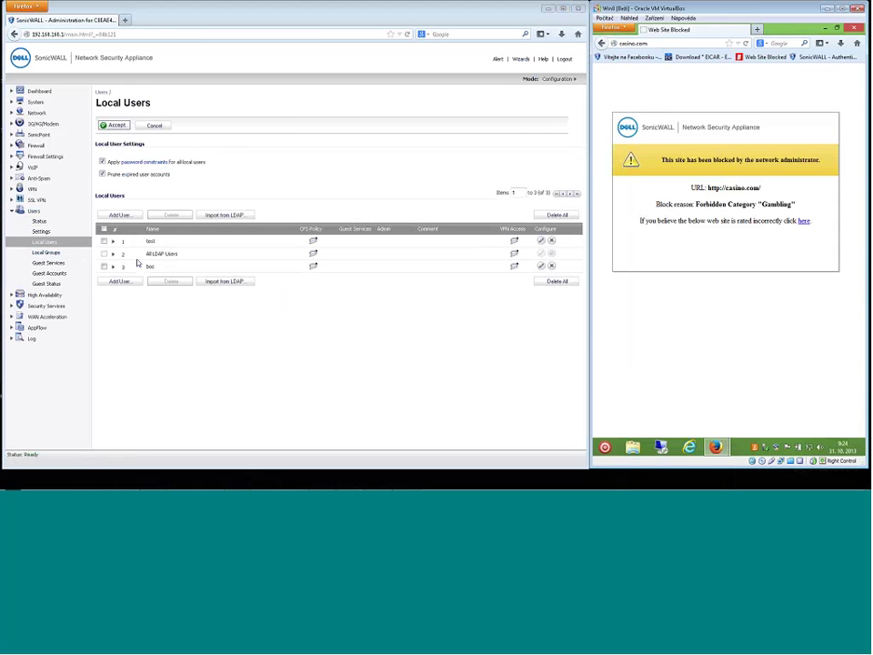
Check in Local Groups that testgroup uses the block CFS policy, then return to Local Users.
left_click(45, 258)
left_click(46, 255)
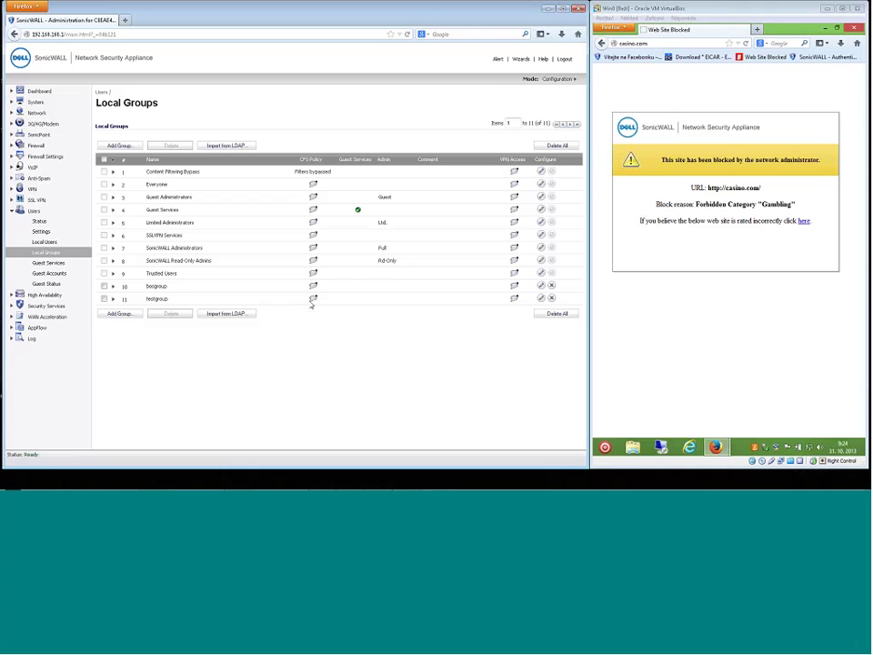
mouse_move(314, 301)
left_click(43, 243)
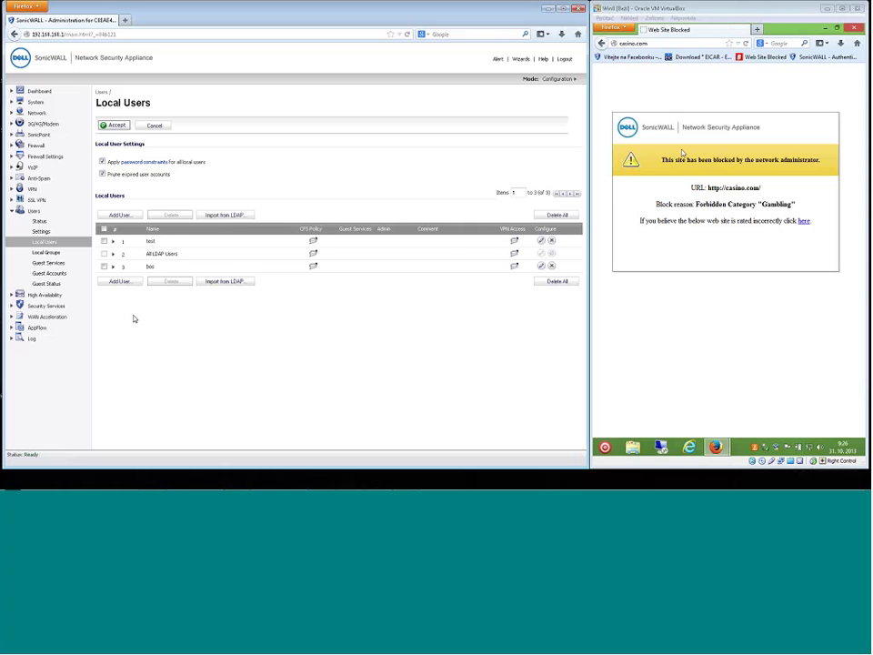
Highlight the site-blocked message in the VM, then return to the SonicWALL window.
left_click_drag(662, 160, 814, 162)
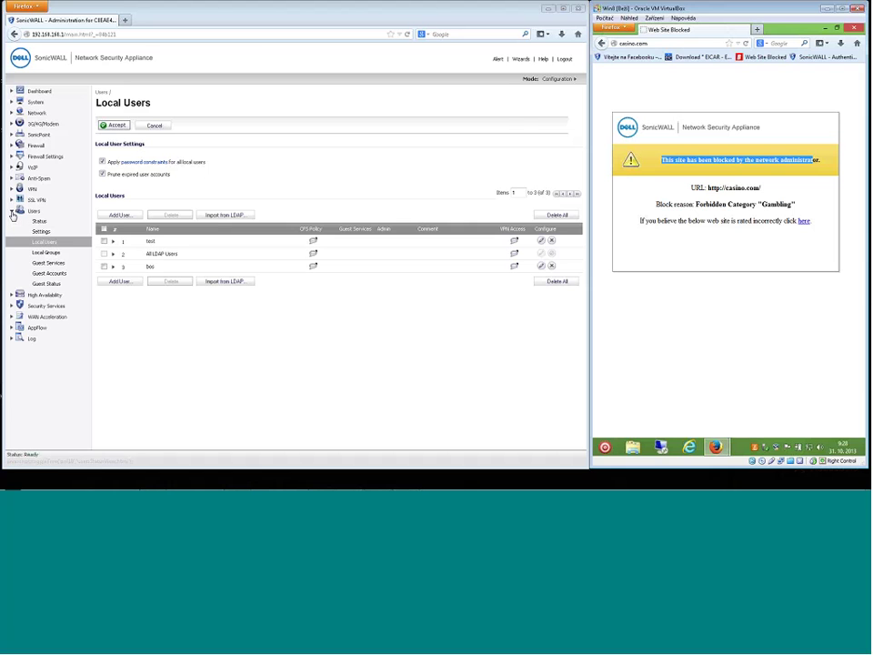
left_click(13, 215)
Collapse Users and show Dashboard > Multi-Core Monitor with the Octeon core utilization graphs.
left_click(13, 214)
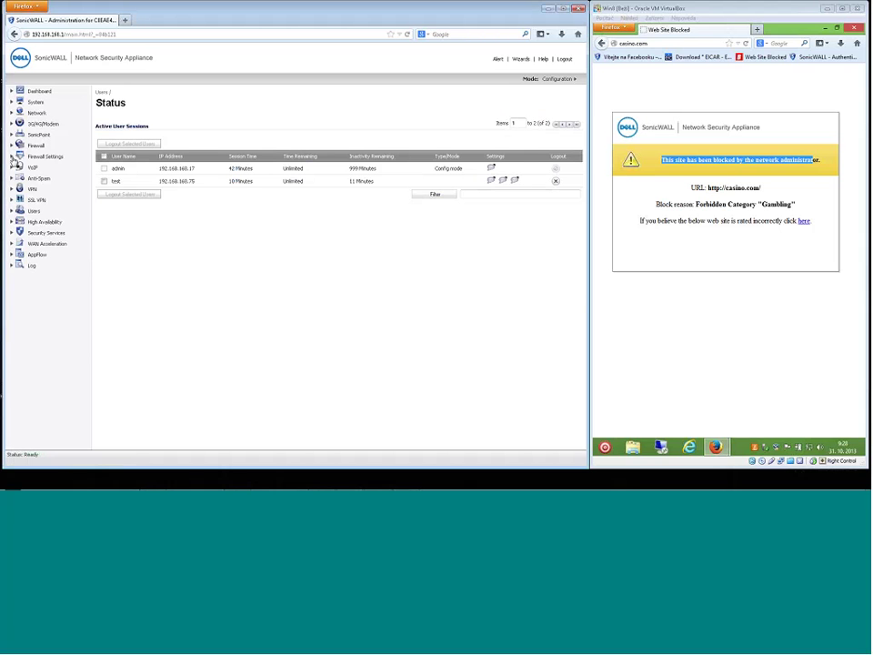
left_click(12, 93)
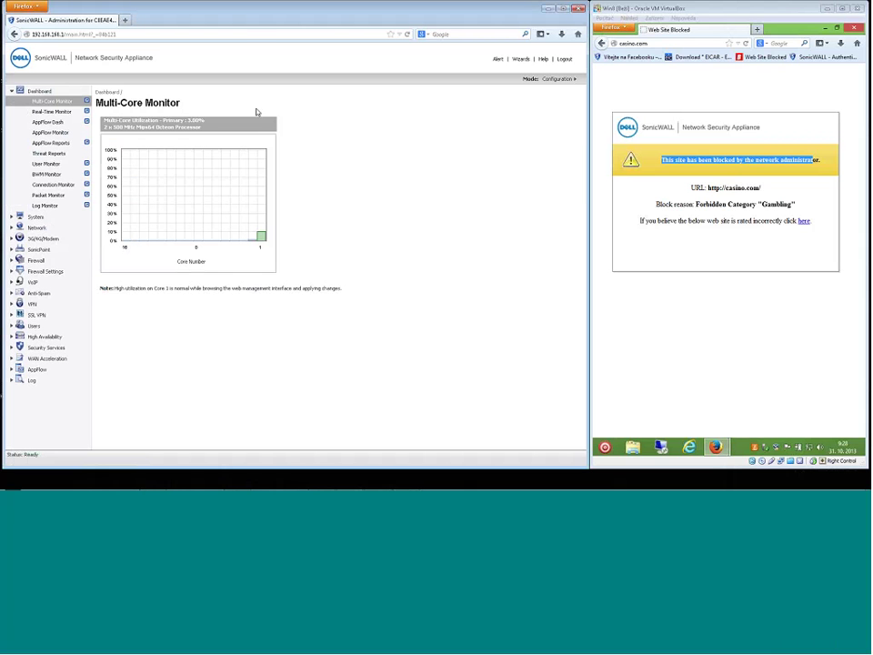
In a new VM Firefox tab, load the first YouTube video suggestion for 'you'.
left_click(681, 106)
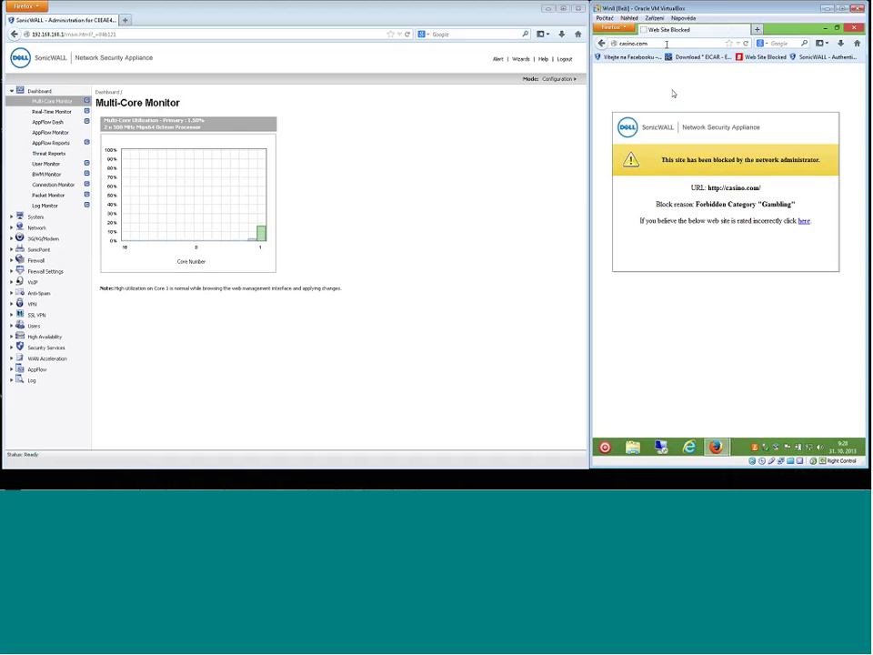
left_click(758, 30)
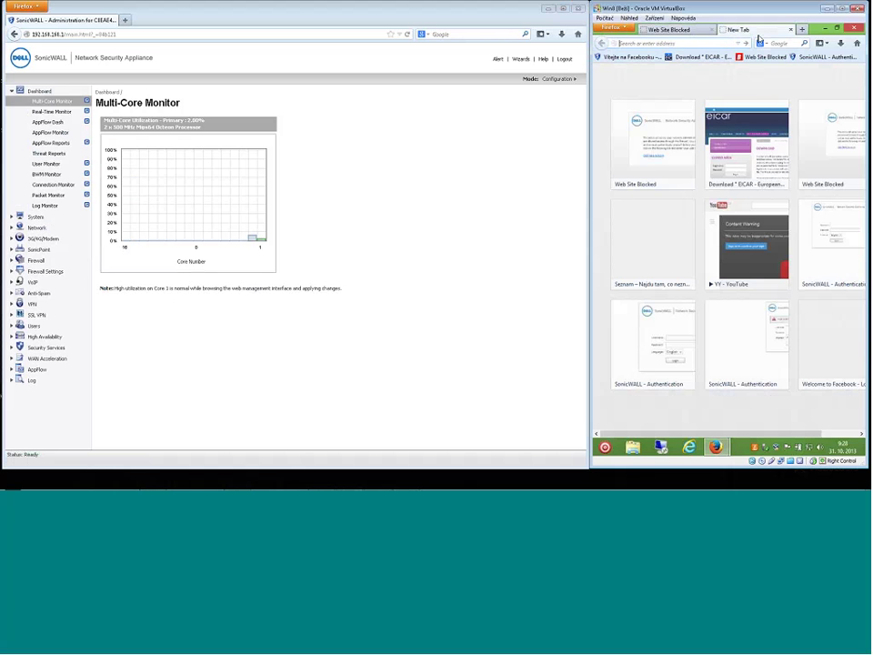
type("youtube.com/")
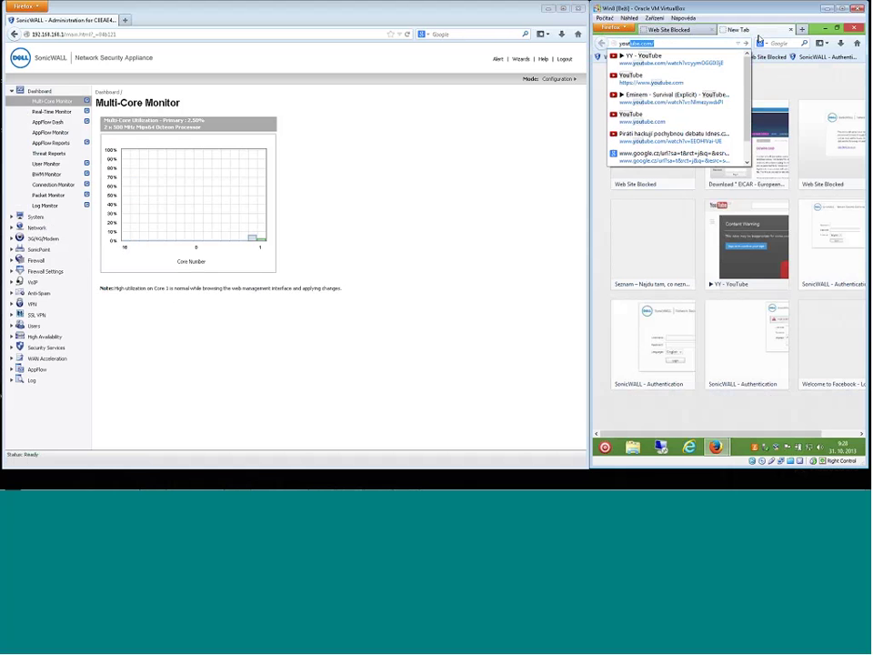
key("Down")
key("Return")
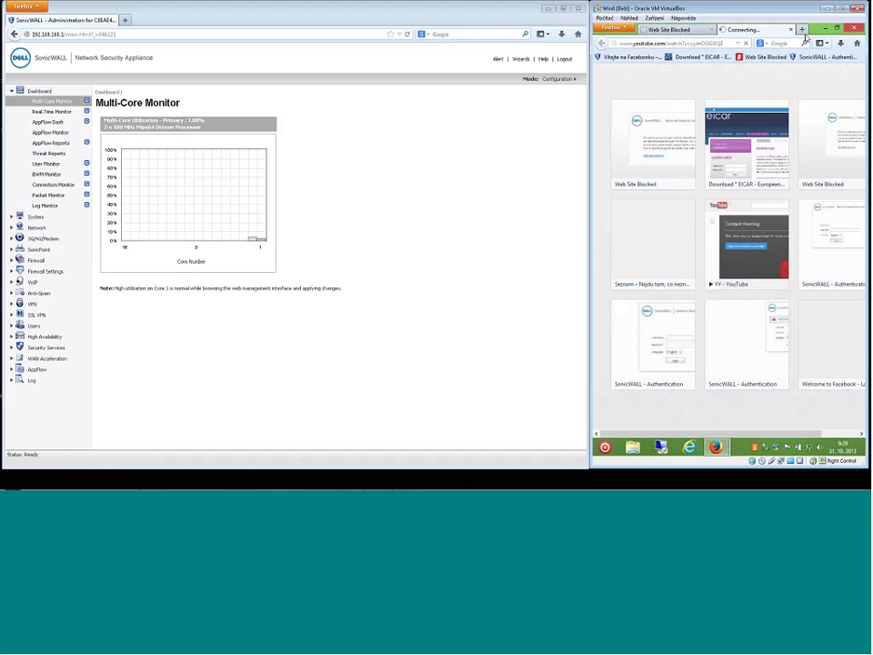
Open a new tab and load Facebook from the bookmarks bar.
key("ctrl+t")
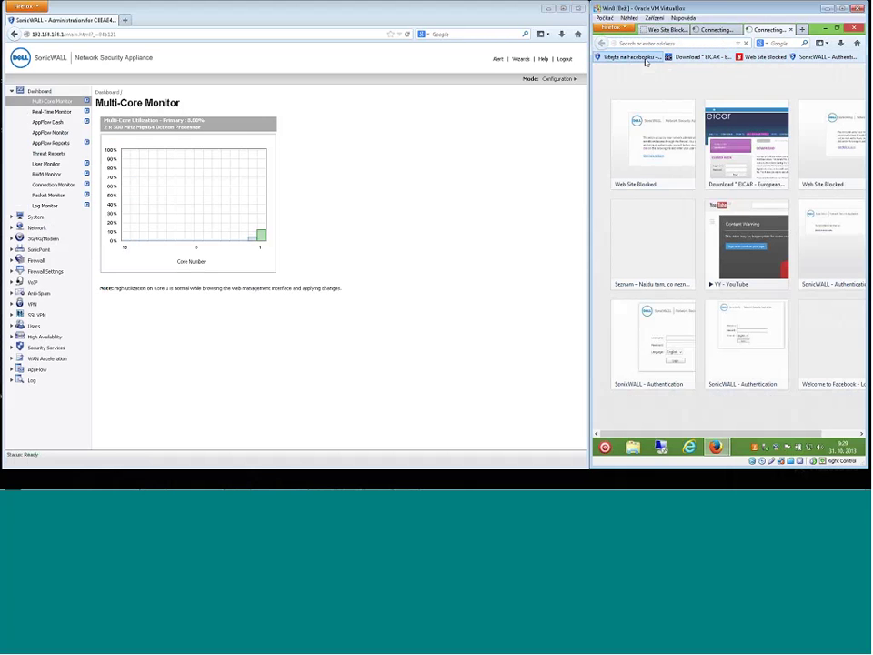
left_click(627, 56)
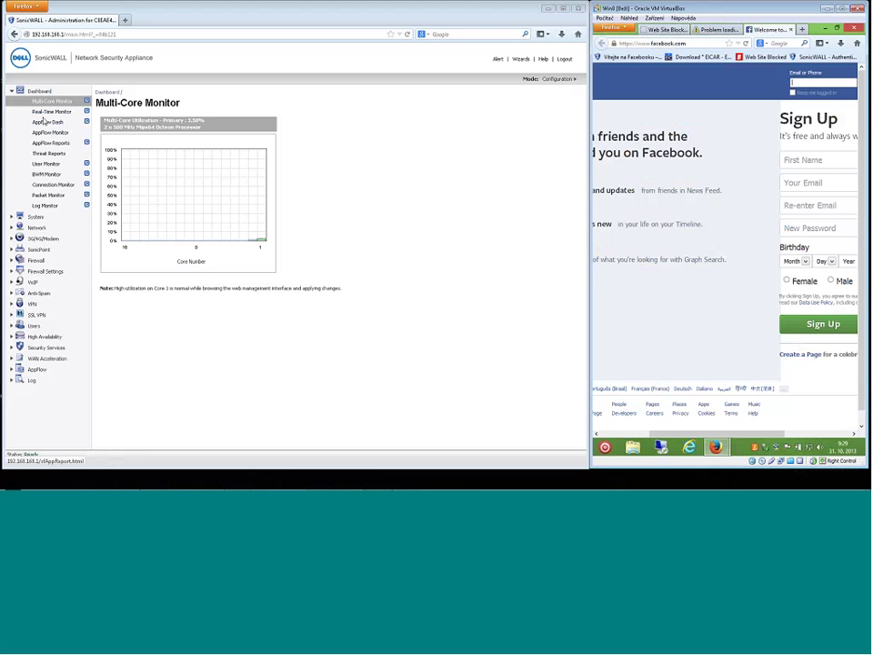
Open the Real-Time Monitor and review its application, bandwidth, packet-rate and connection charts.
left_click(52, 111)
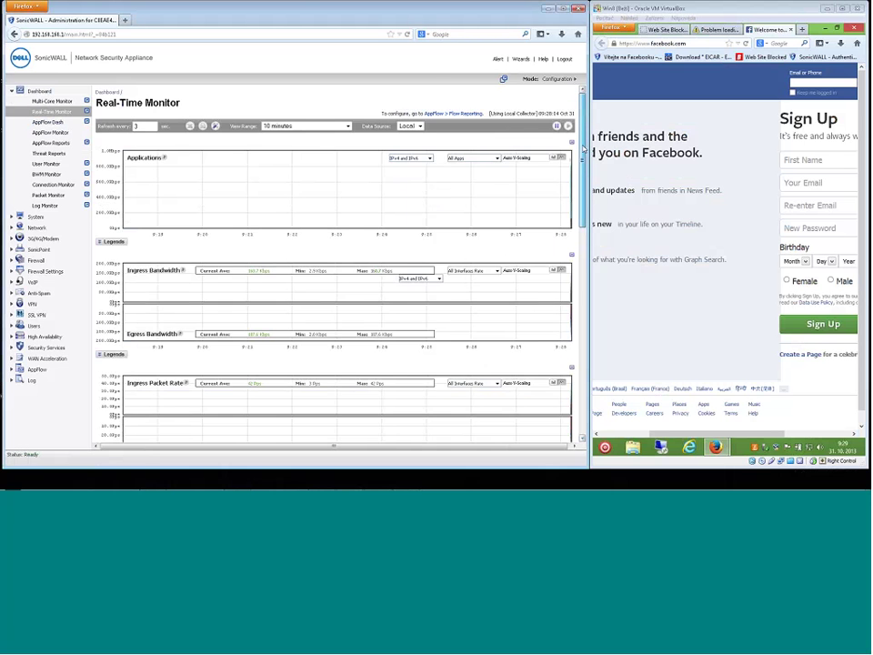
scroll(582, 160, "down", 1)
left_click_drag(582, 160, 583, 165)
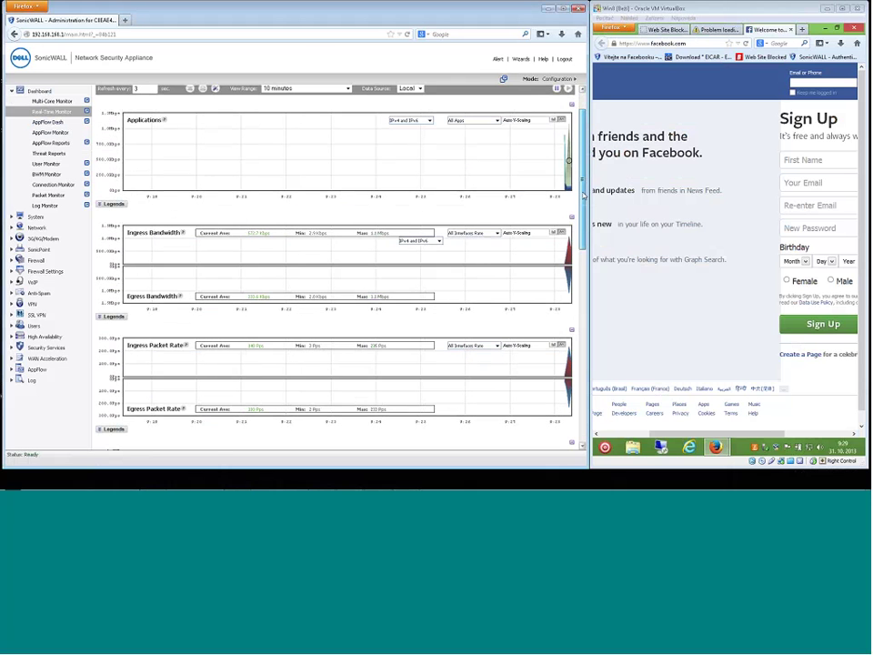
scroll(584, 202, "down", 1)
left_click_drag(584, 202, 584, 207)
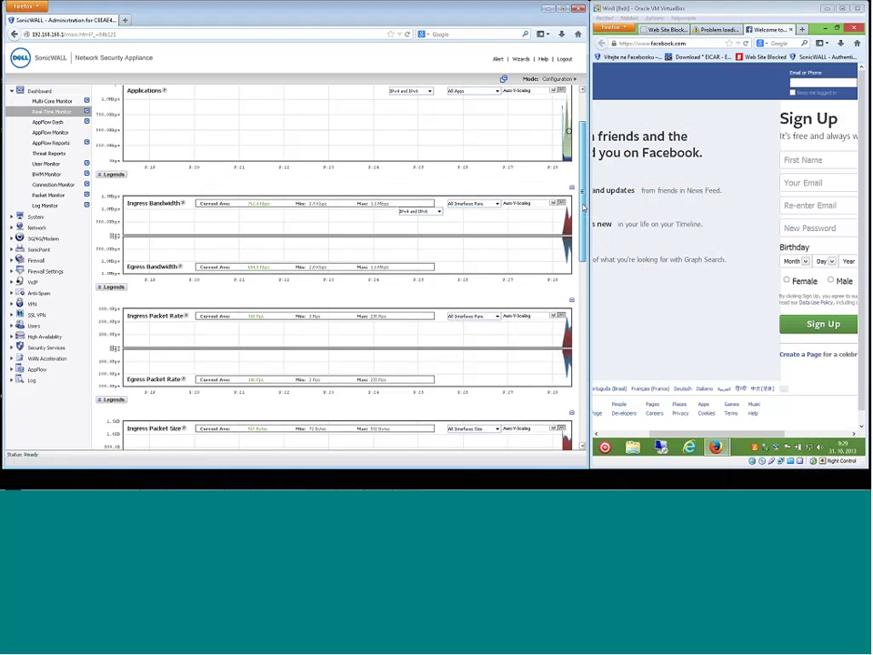
left_click_drag(584, 208, 546, 173)
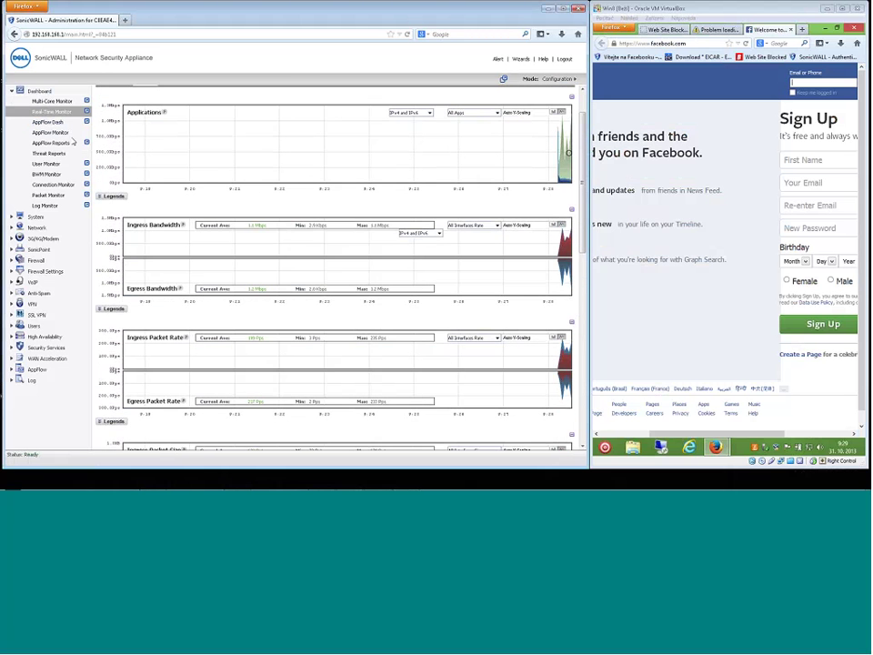
Review the AppFlow Dash panels, noting the Eicar test virus and General UDP share, then go to AppFlow Monitor.
left_click(50, 123)
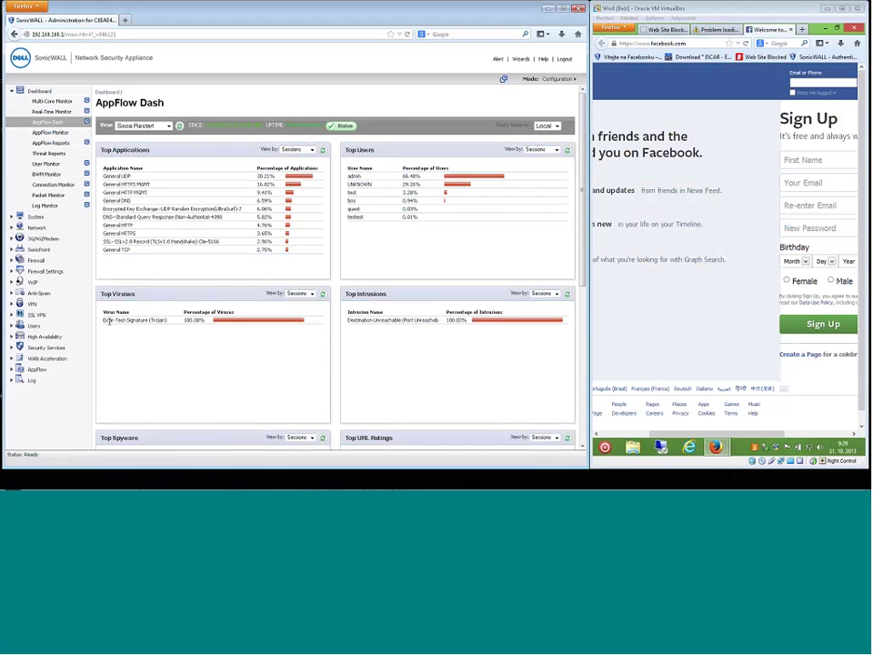
left_click_drag(103, 321, 169, 326)
left_click_drag(117, 177, 141, 185)
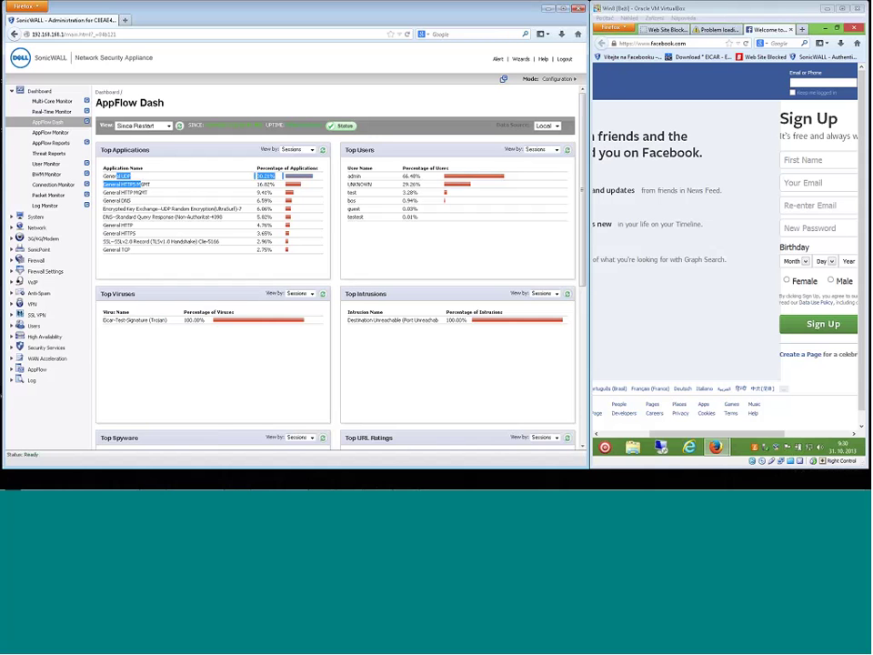
left_click_drag(583, 186, 585, 267)
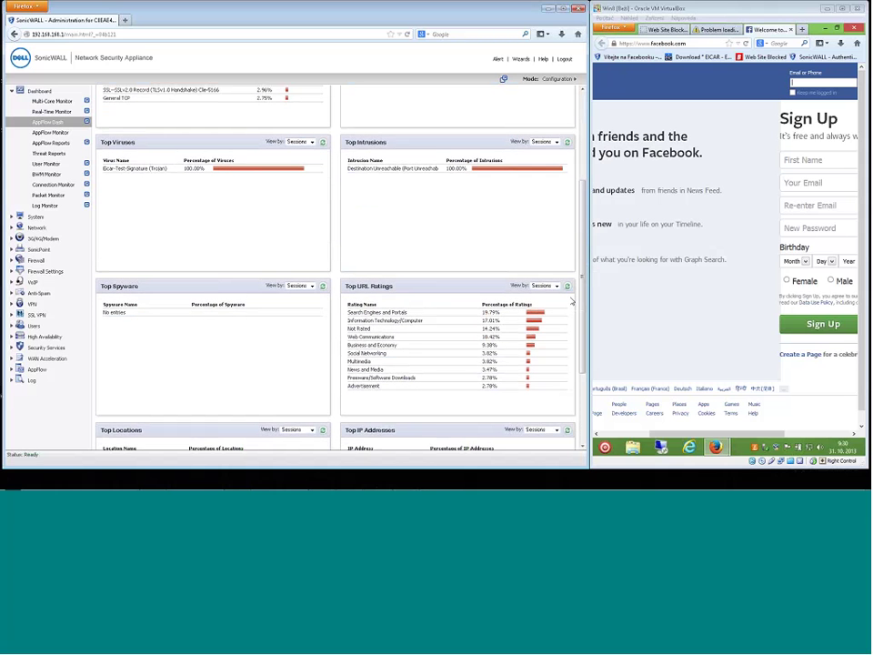
left_click_drag(581, 275, 580, 202)
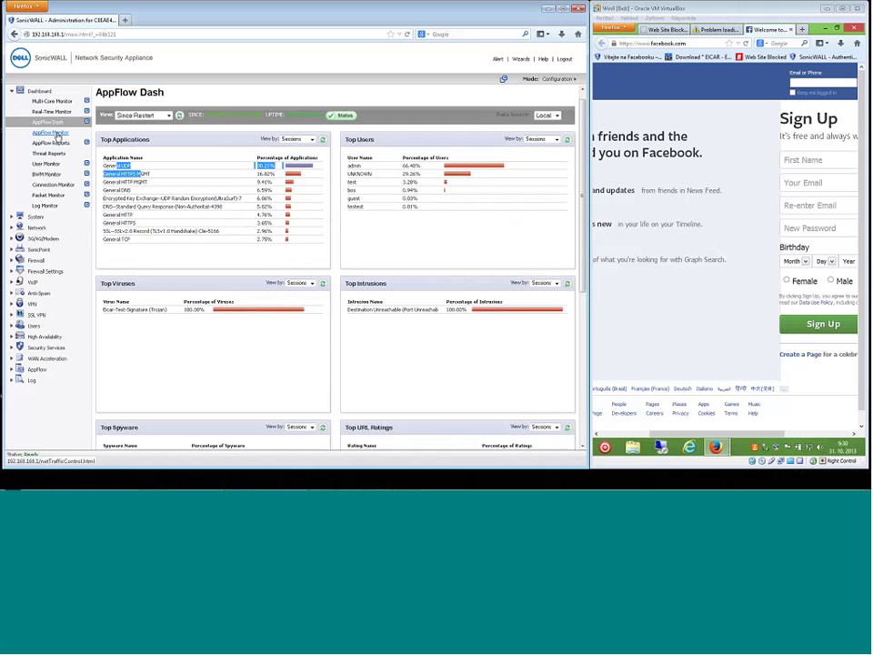
left_click(51, 134)
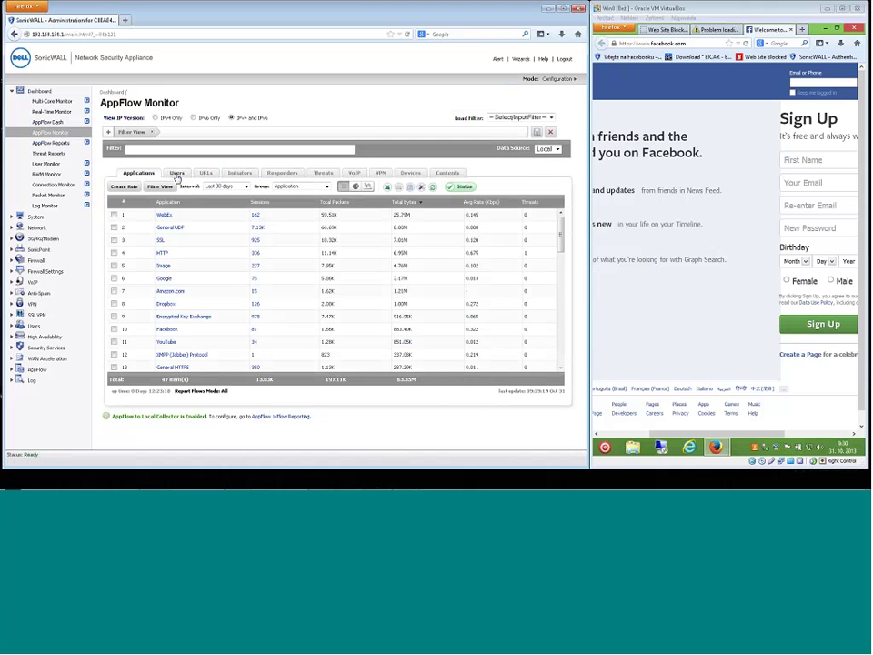
Show AppFlow traffic by user for the Last 5 minutes interval.
left_click(177, 174)
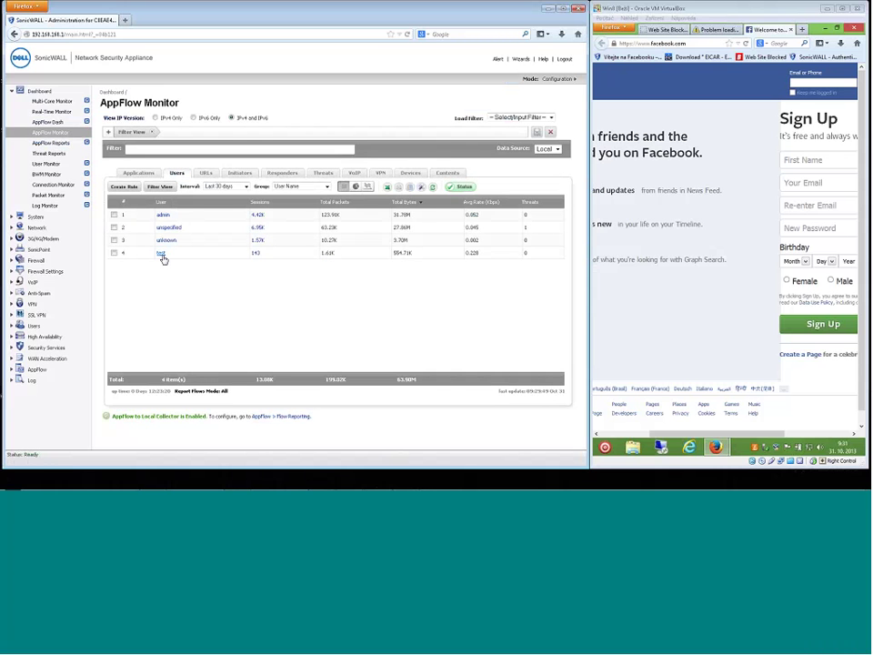
left_click(234, 186)
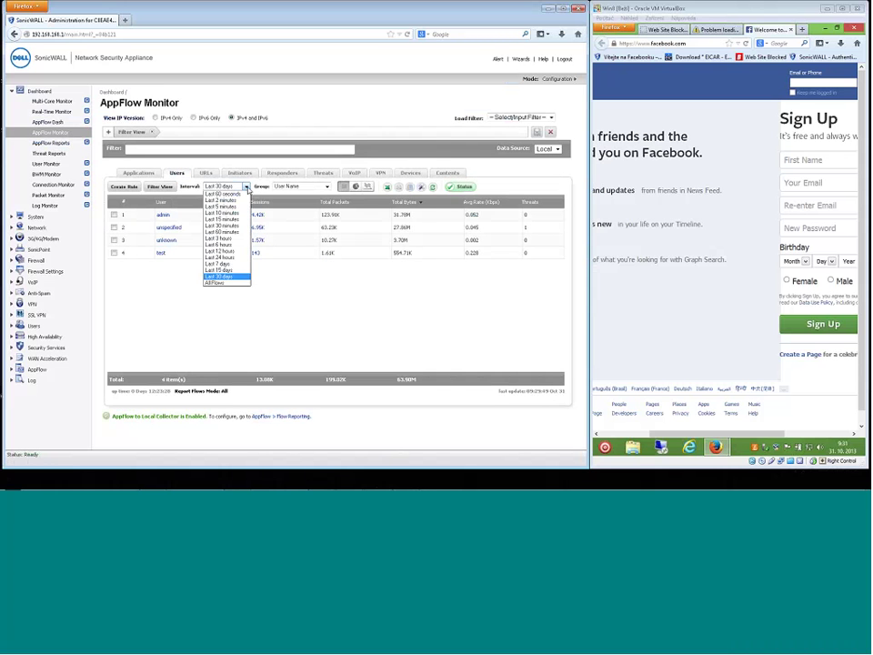
left_click(222, 206)
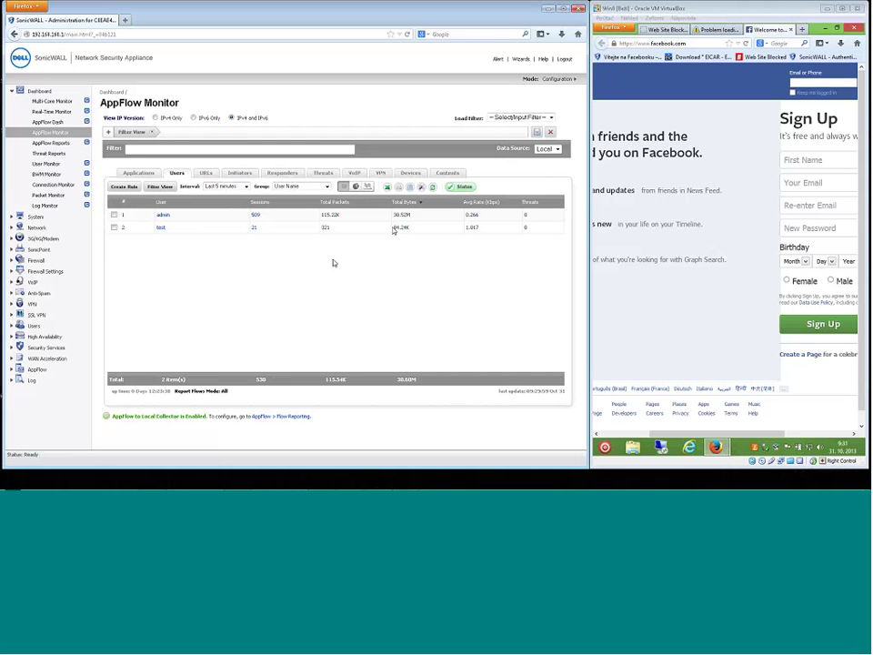
Filter AppFlow to the test user and list its applications, led by Facebook, SSL and YouTube.
left_click(114, 228)
left_click(113, 229)
left_click(160, 186)
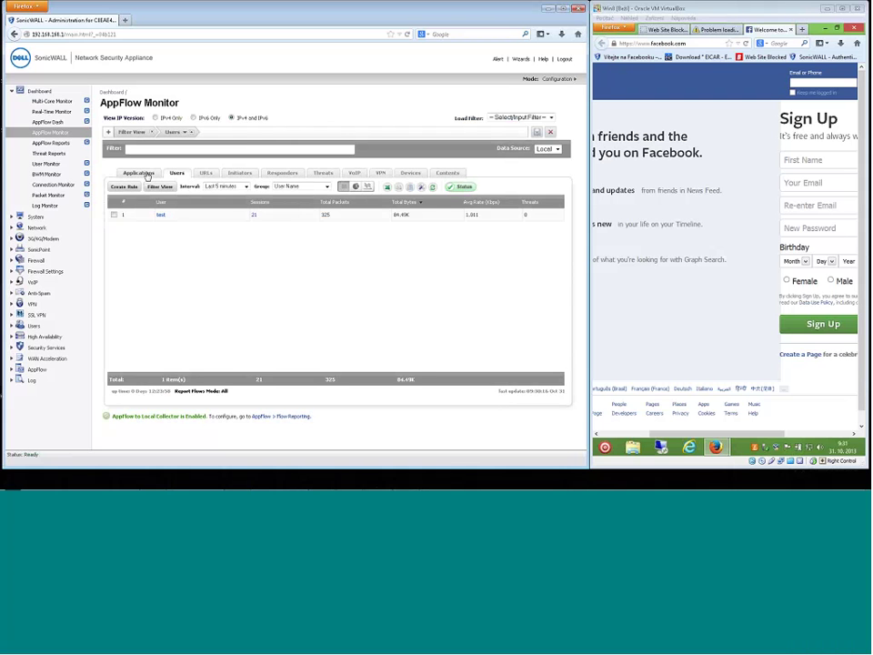
left_click(141, 174)
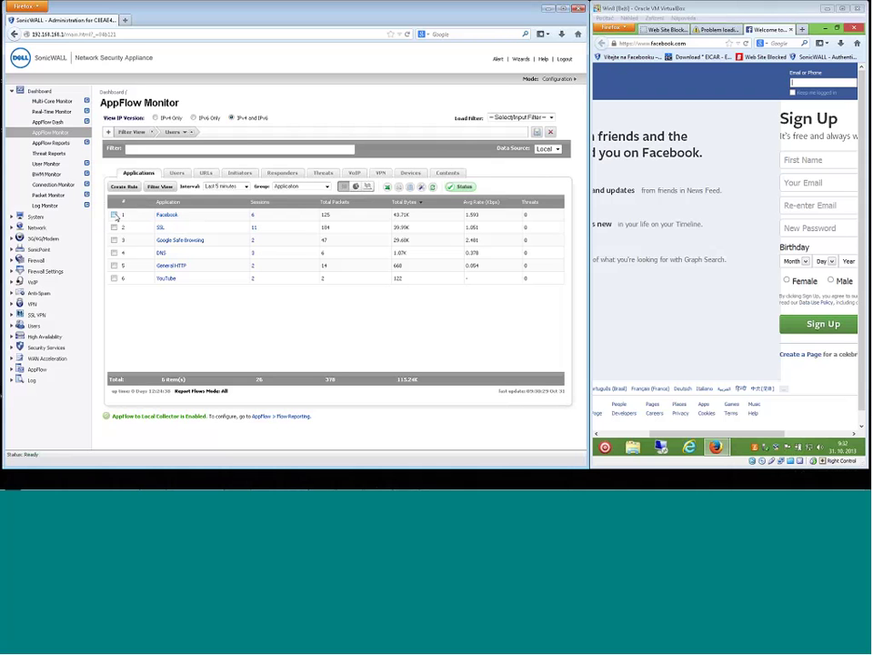
View the test user's URLs, initiators and responders, then remove the Users filter to show 83 responders.
left_click(207, 174)
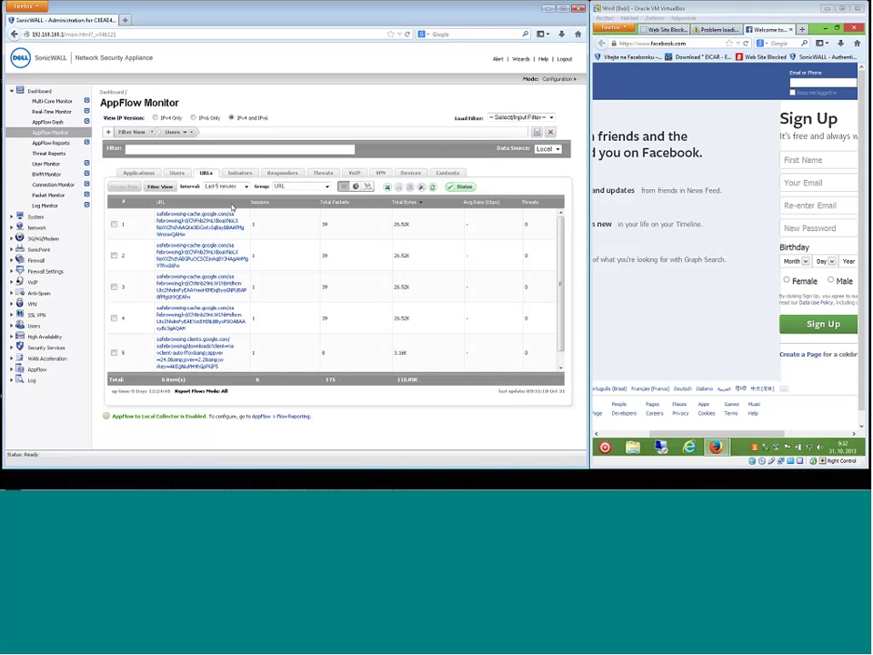
left_click(240, 173)
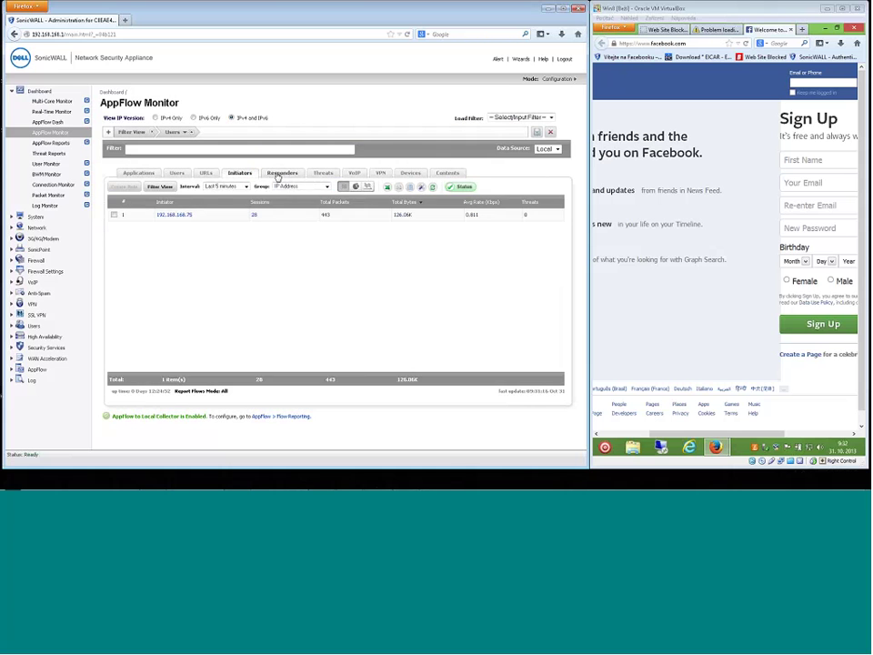
left_click(276, 173)
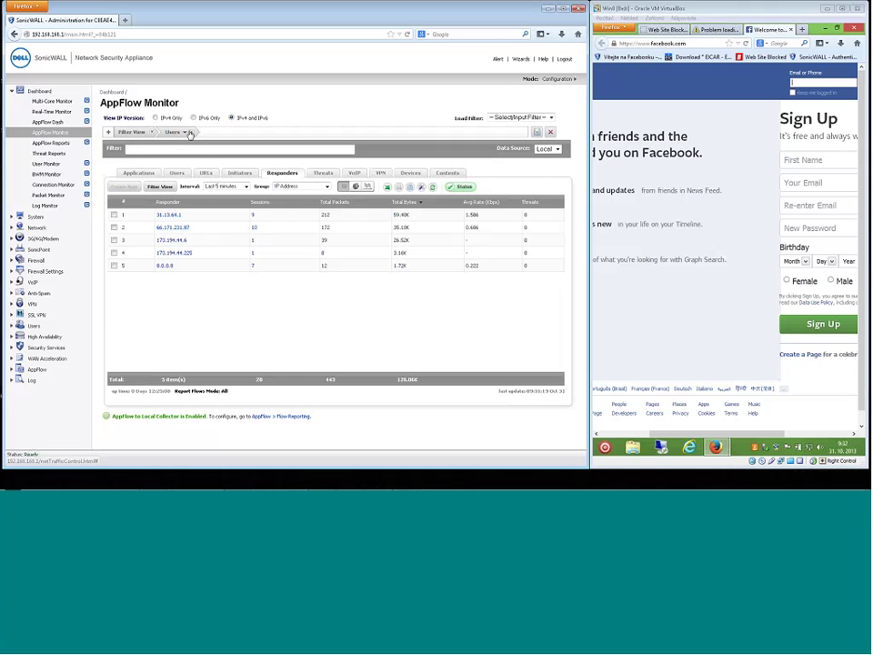
left_click(187, 133)
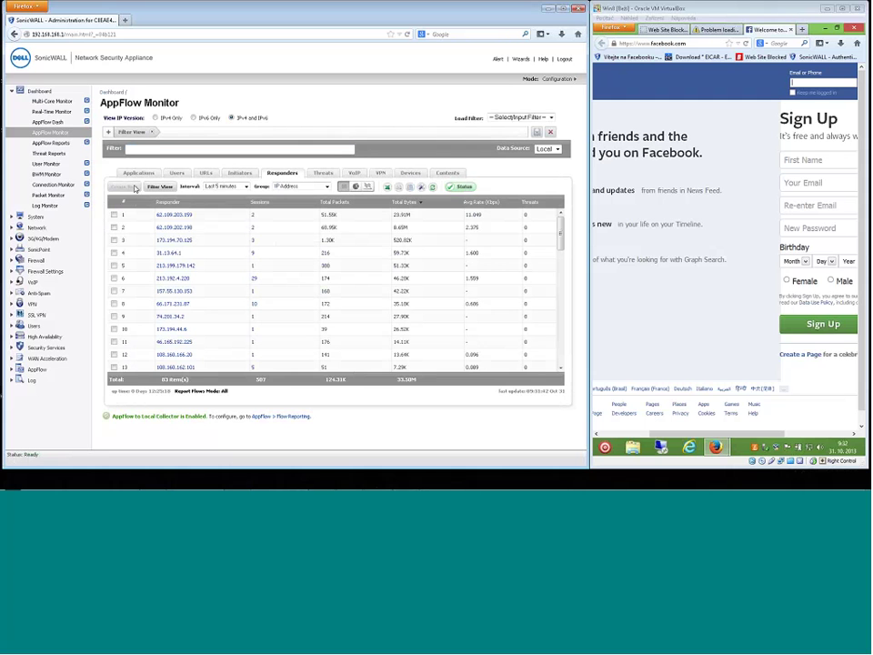
Return to the all-user Applications view and pick out the Dropbox row for a rule.
left_click(141, 173)
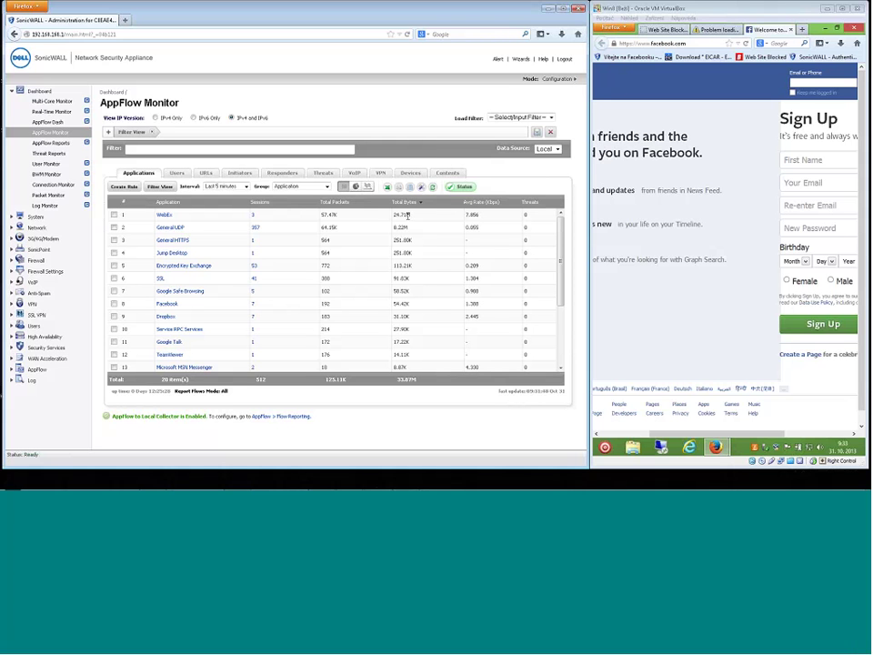
mouse_move(407, 216)
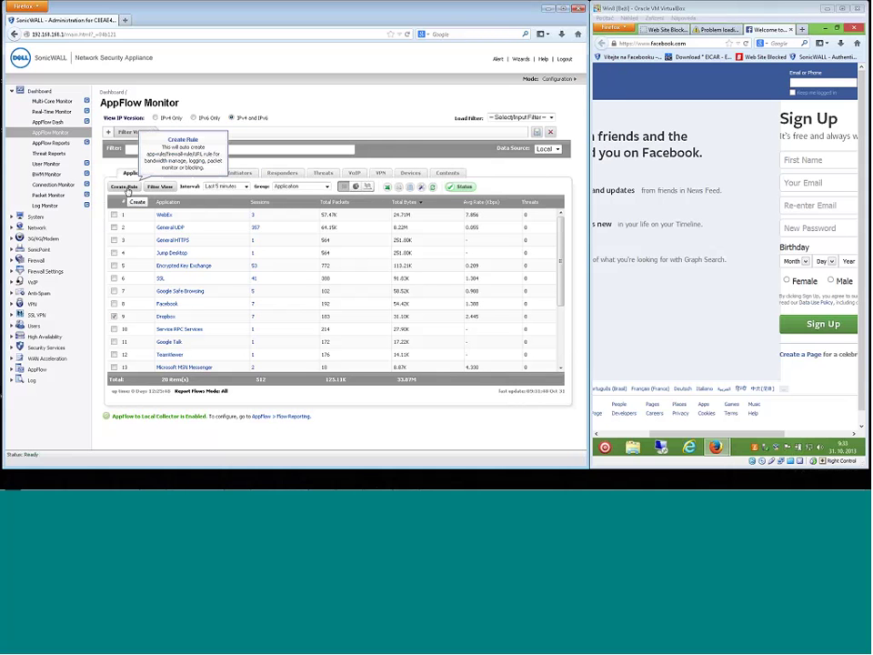
Start a Create Rule dialog for Dropbox with the Block action selected.
left_click(126, 187)
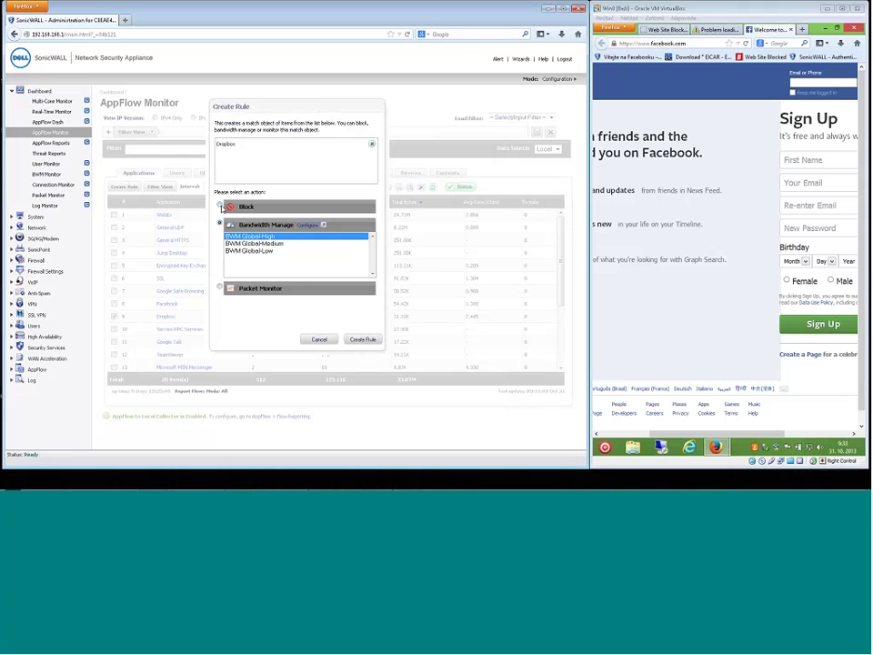
left_click(220, 208)
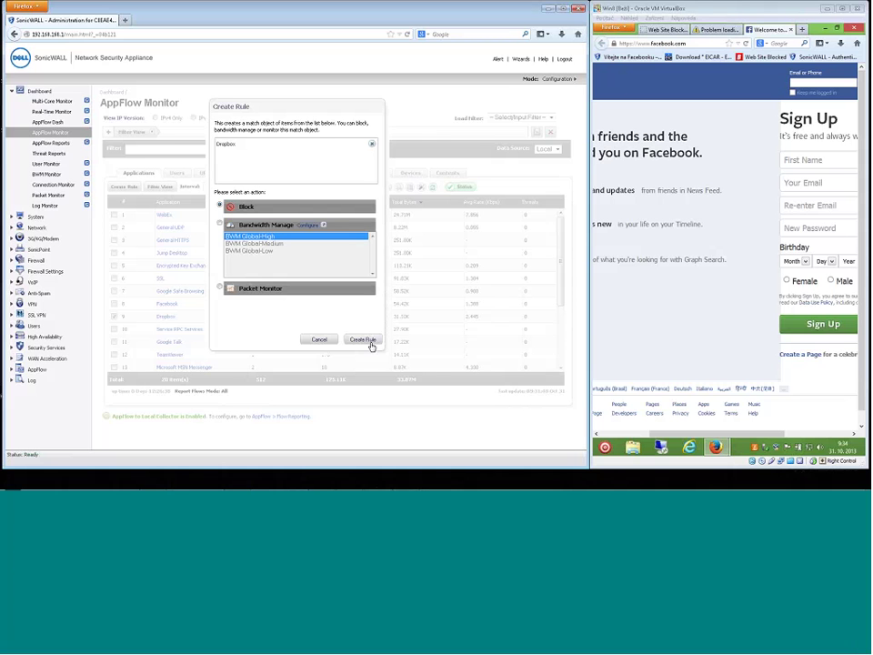
Try Bandwidth Manage for the Dropbox rule, browse BWM Global-Medium and Low, then cancel it.
left_click(364, 339)
left_click(219, 222)
left_click(254, 243)
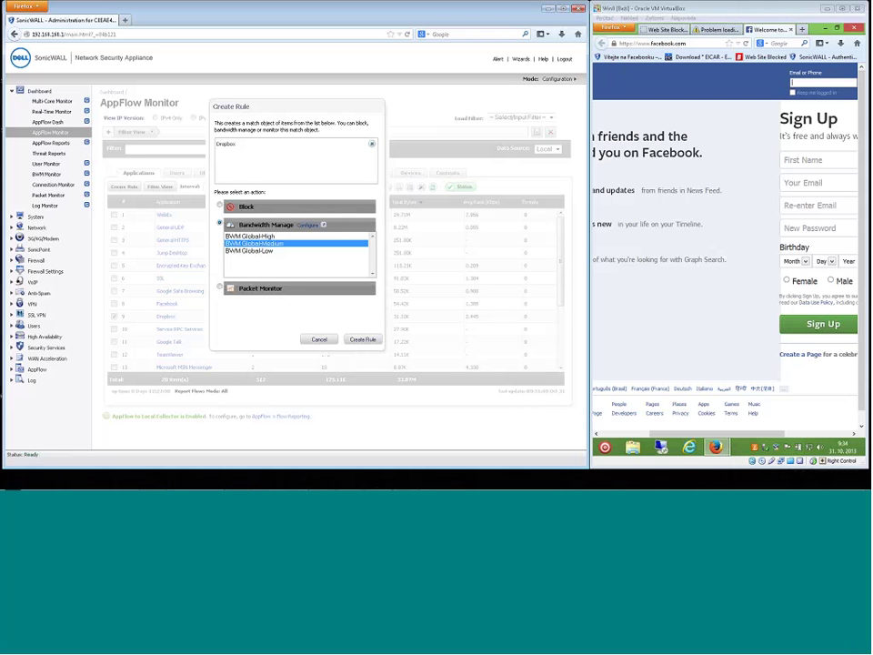
left_click(261, 251)
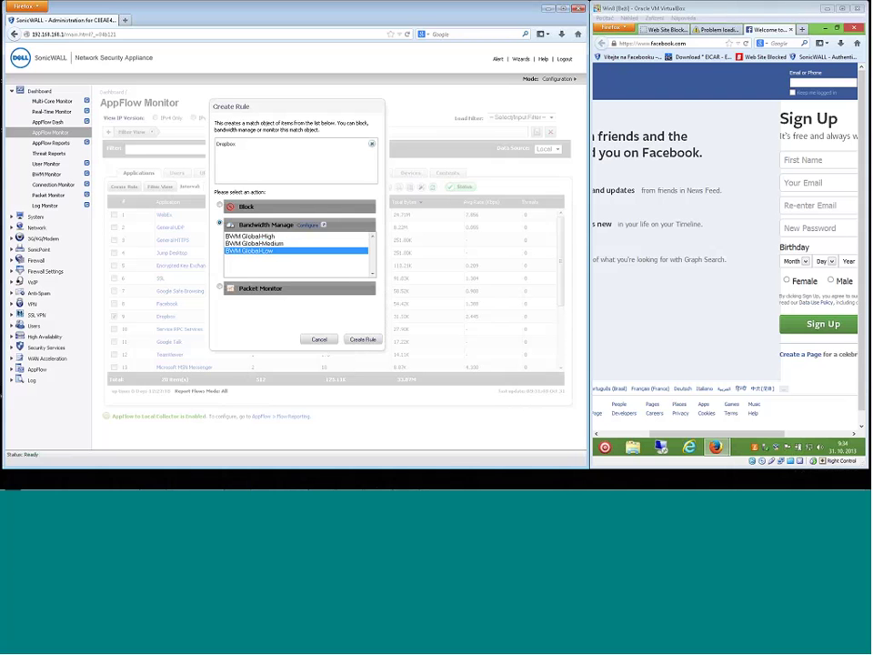
left_click(319, 340)
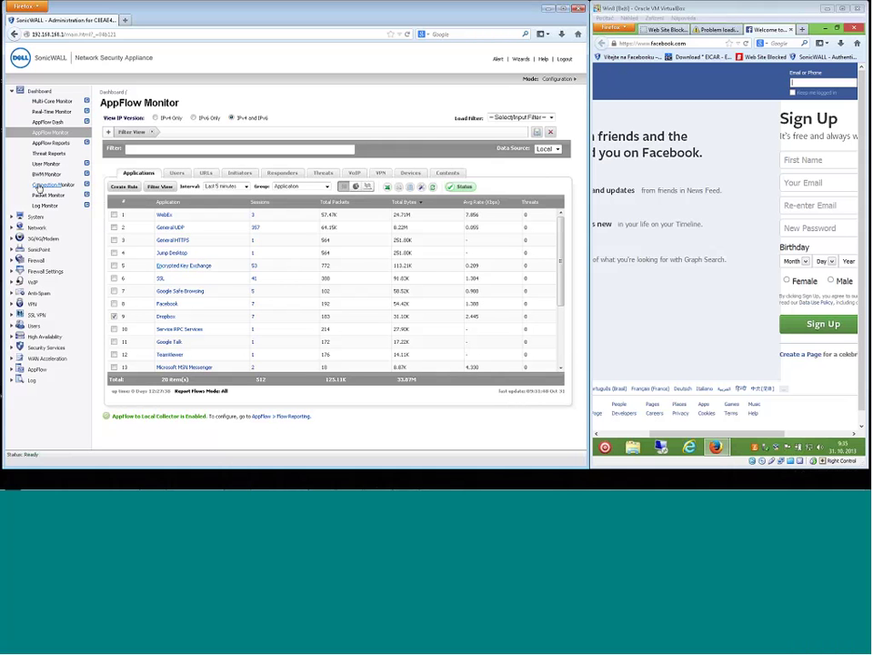
Go through the AppFlow Reports Users, Intrusions and Viruses tabs, then go to Threat Reports.
left_click(50, 145)
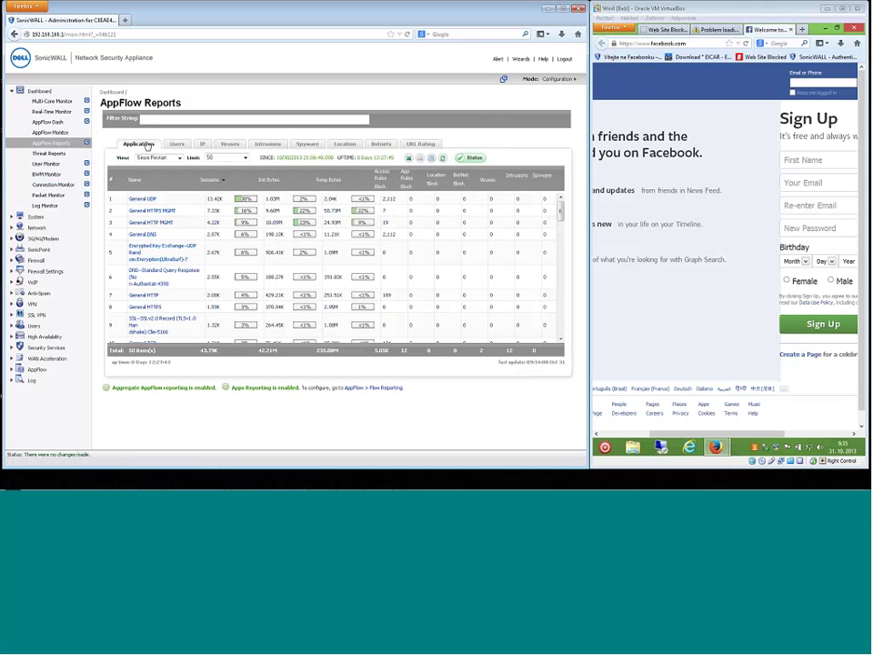
left_click(178, 144)
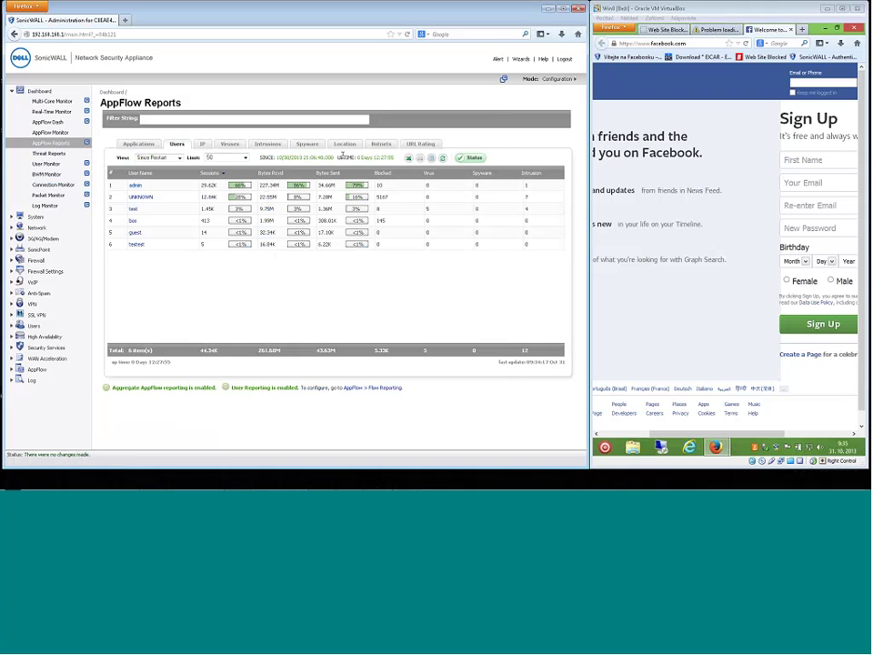
left_click(276, 148)
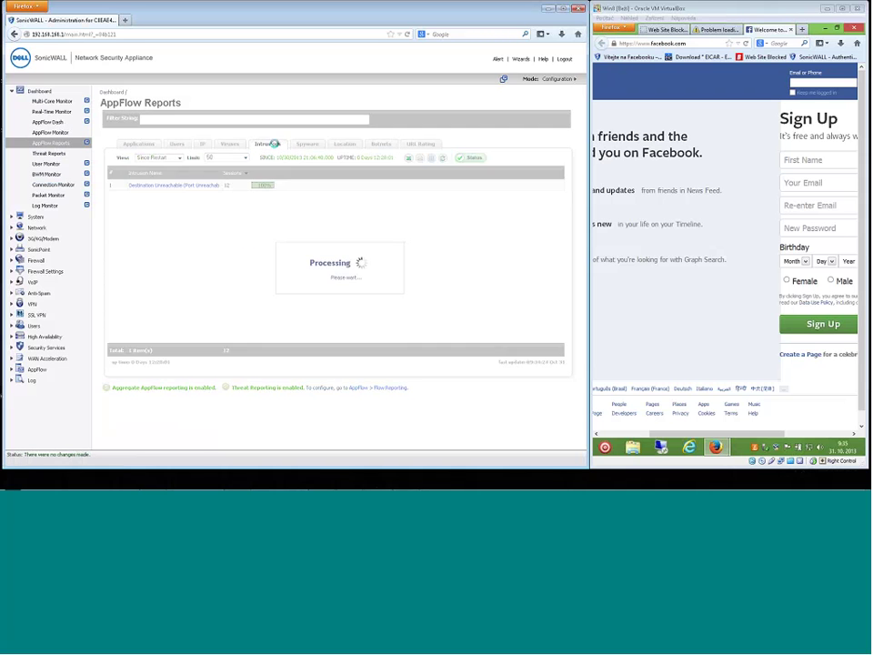
left_click(230, 146)
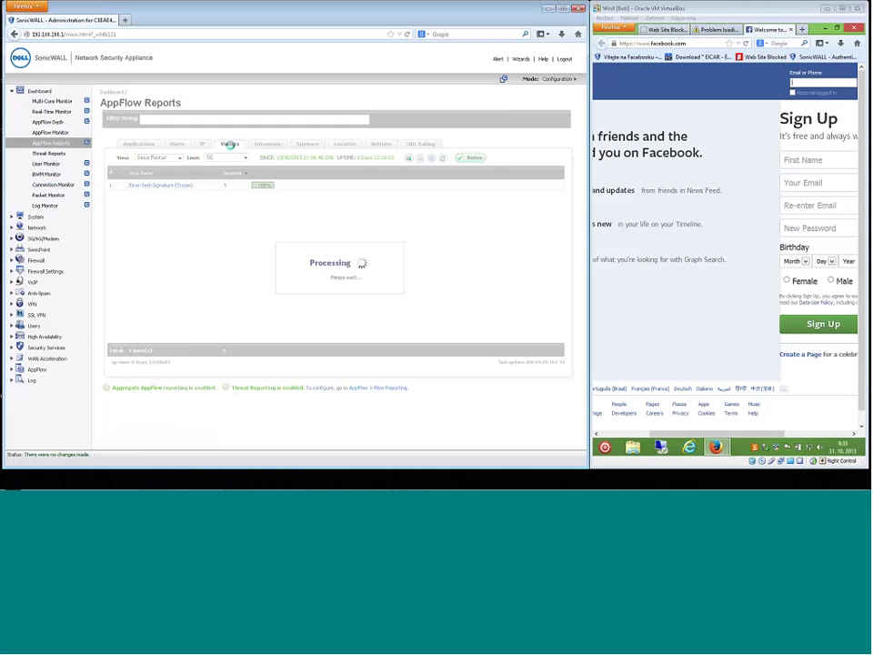
left_click(45, 155)
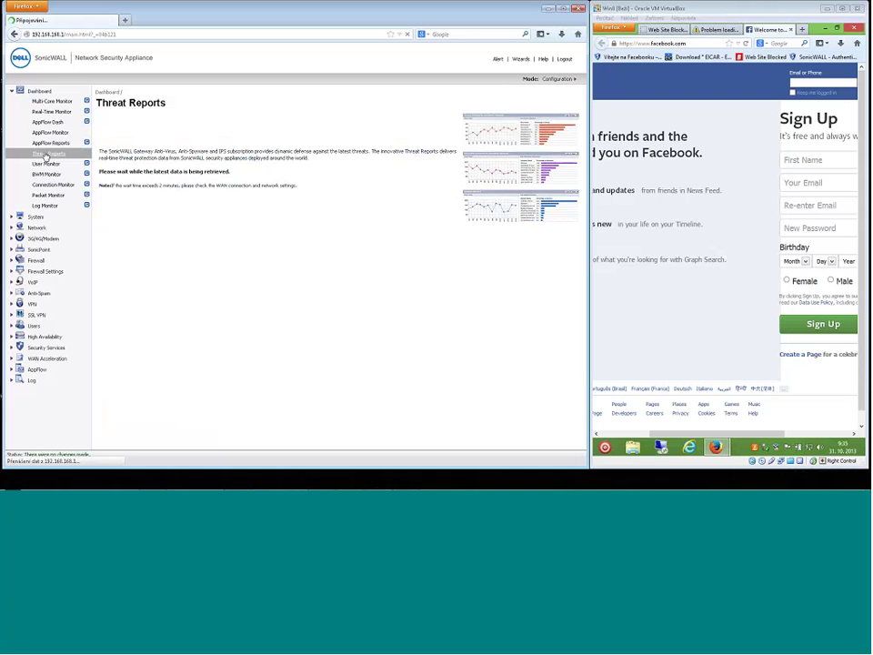
Check the User Monitor, then go to Network > Interfaces listing X0 LAN and X1 WAN.
left_click(43, 164)
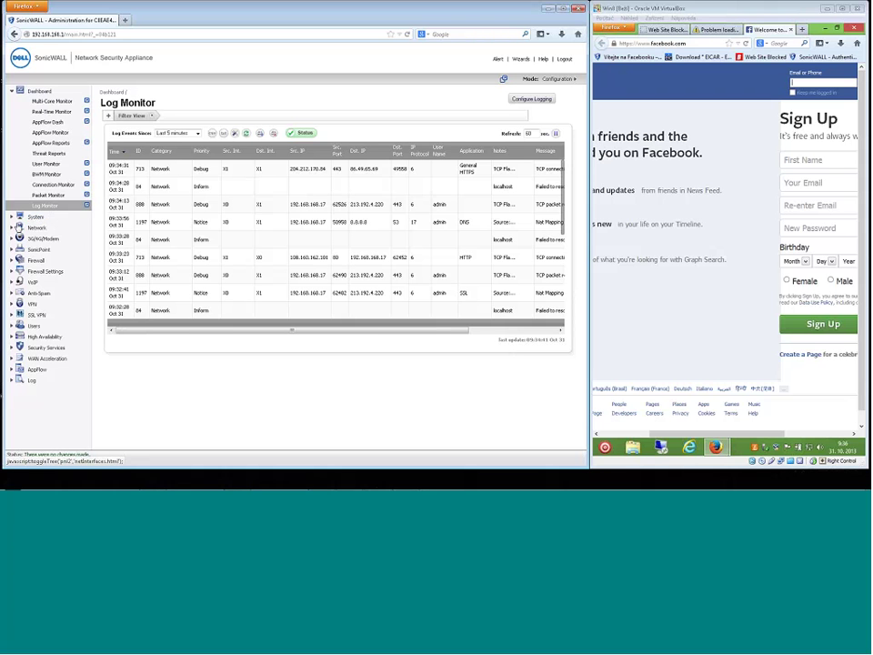
left_click(11, 228)
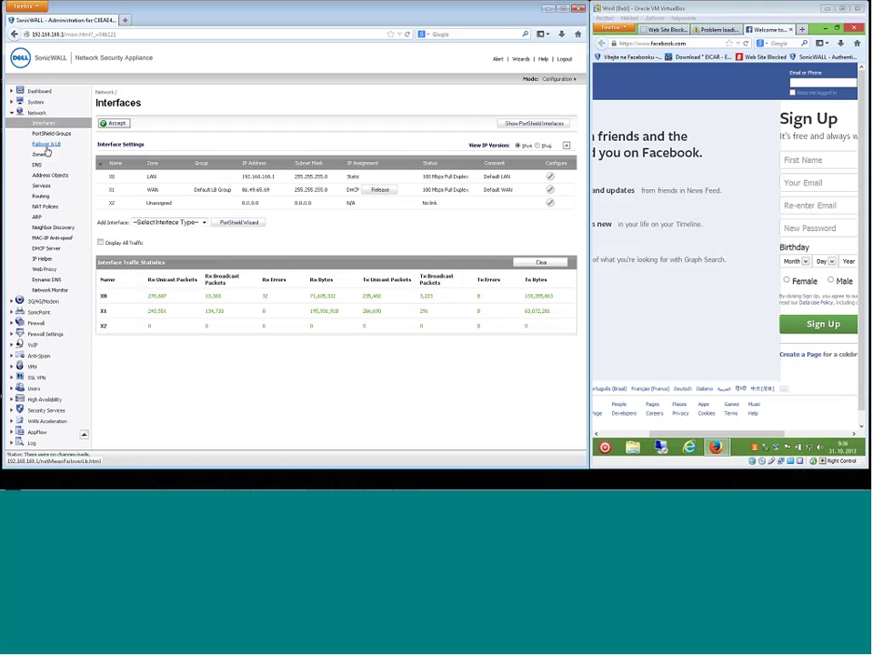
View the 3G/4G/Modem status showing no device, then go to the SonicPoints page.
left_click(43, 302)
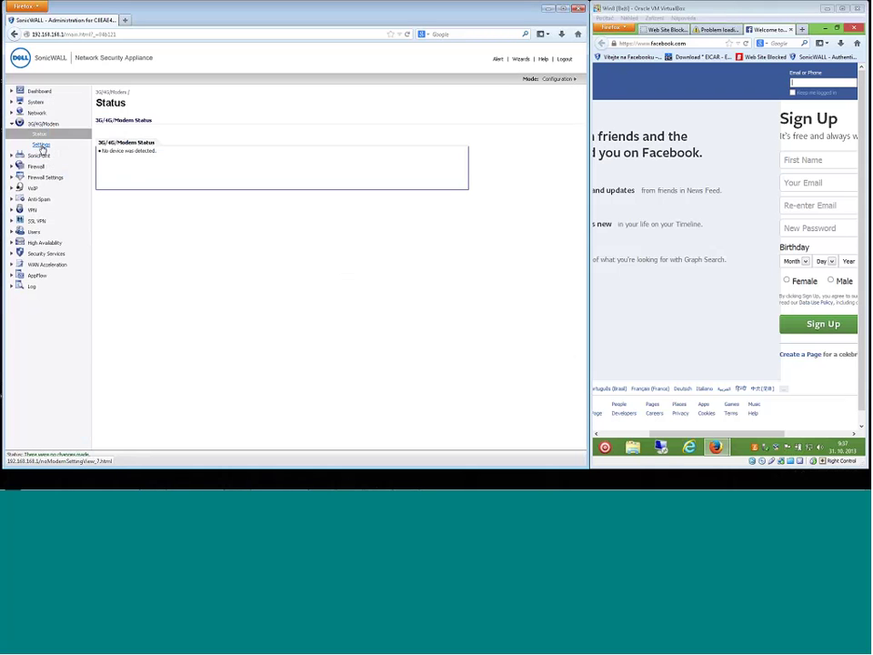
left_click(40, 156)
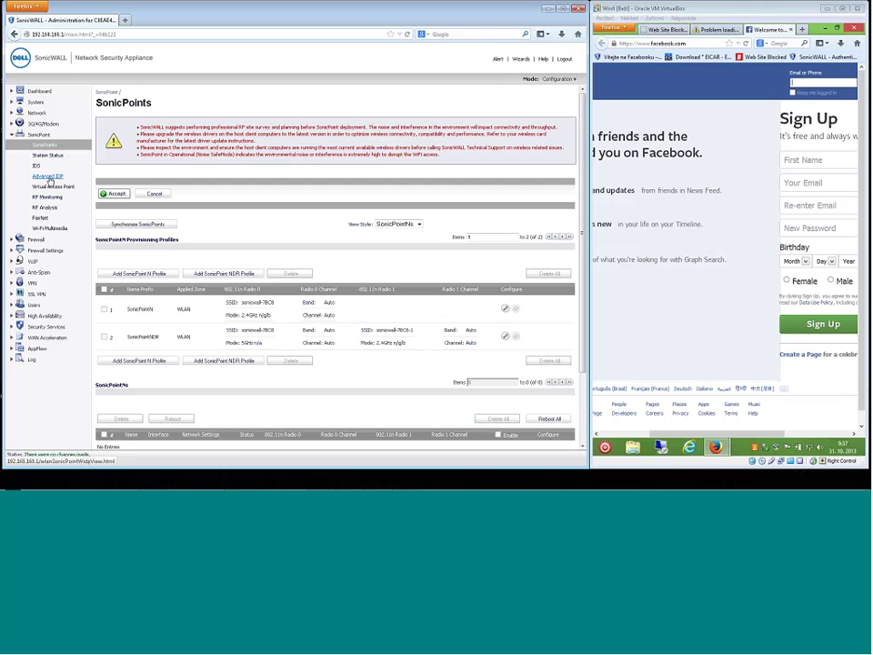
Expand Firewall to Access Rules, then view the three App Rules policies.
left_click(35, 239)
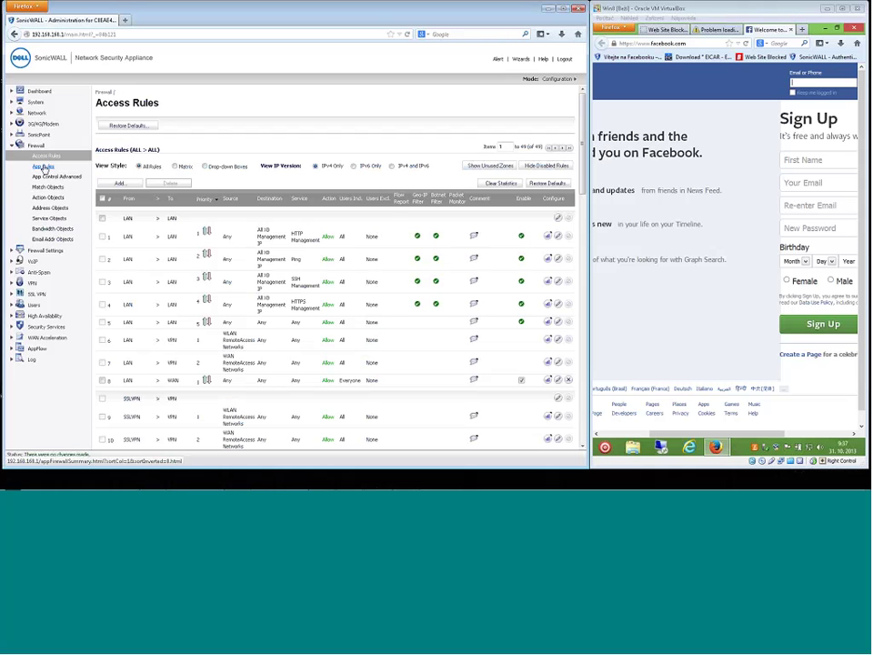
left_click(44, 167)
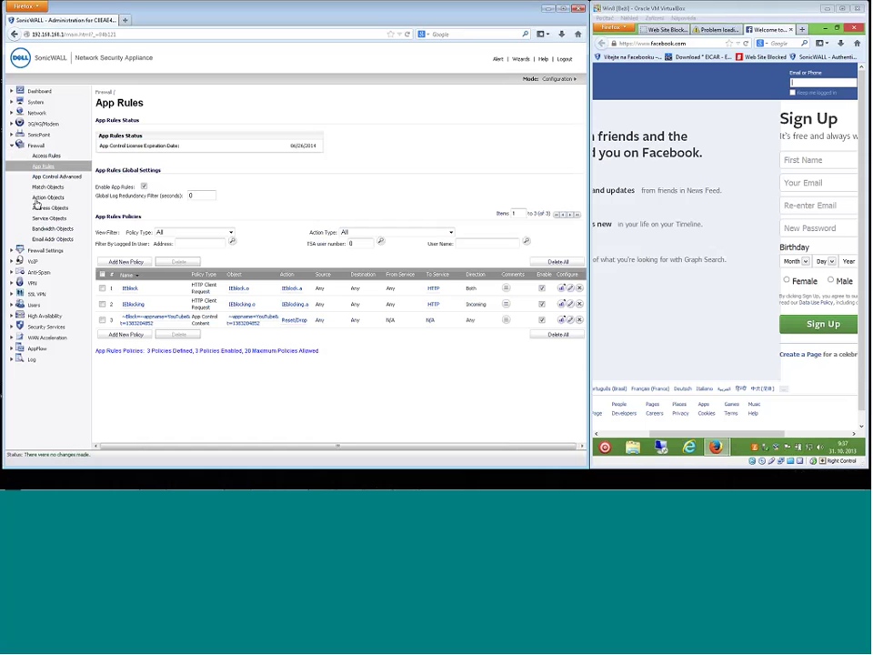
left_click(567, 321)
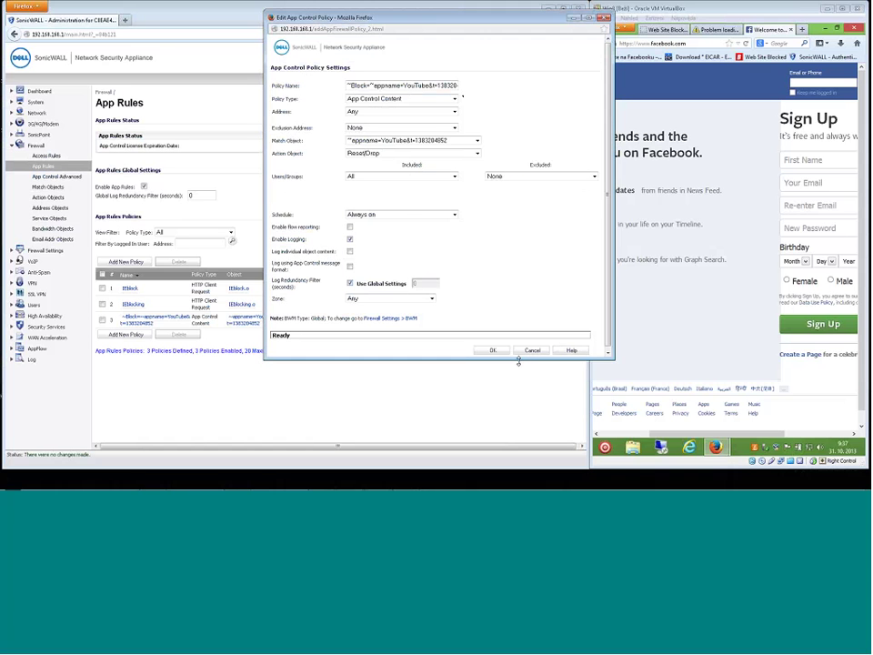
left_click_drag(519, 360, 517, 421)
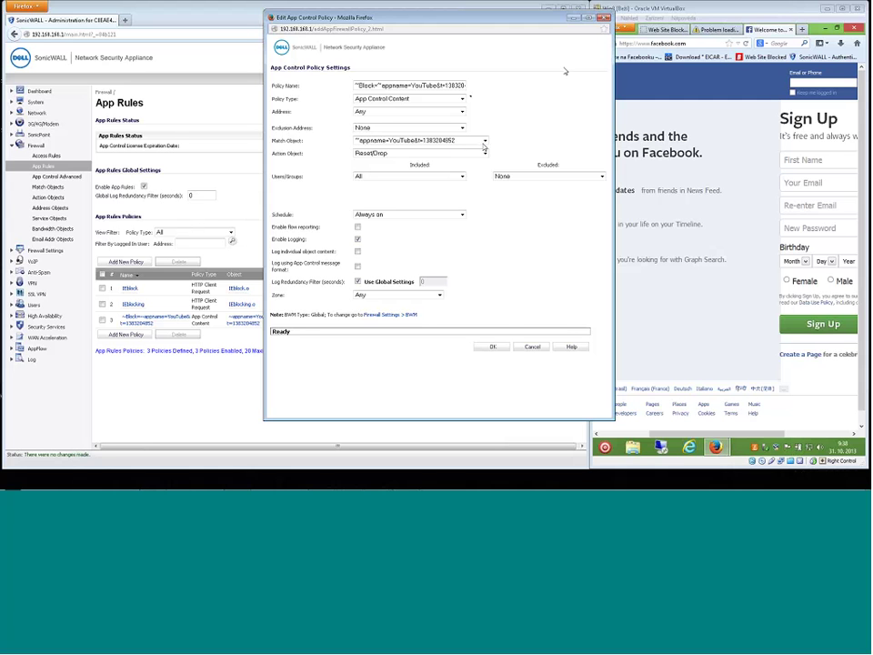
left_click(603, 20)
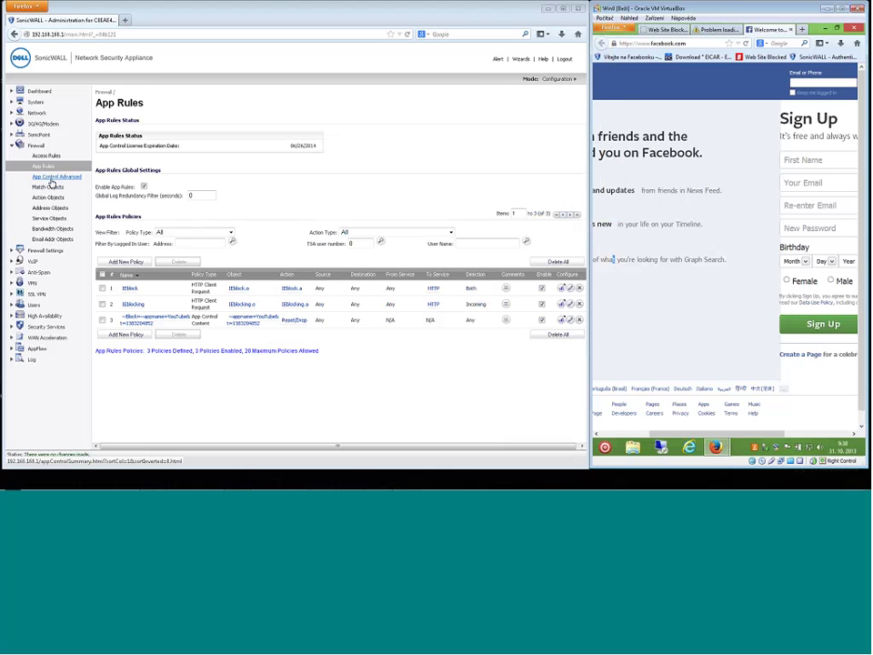
Go to Firewall > Match Objects and start an Add Application List Object.
left_click(47, 188)
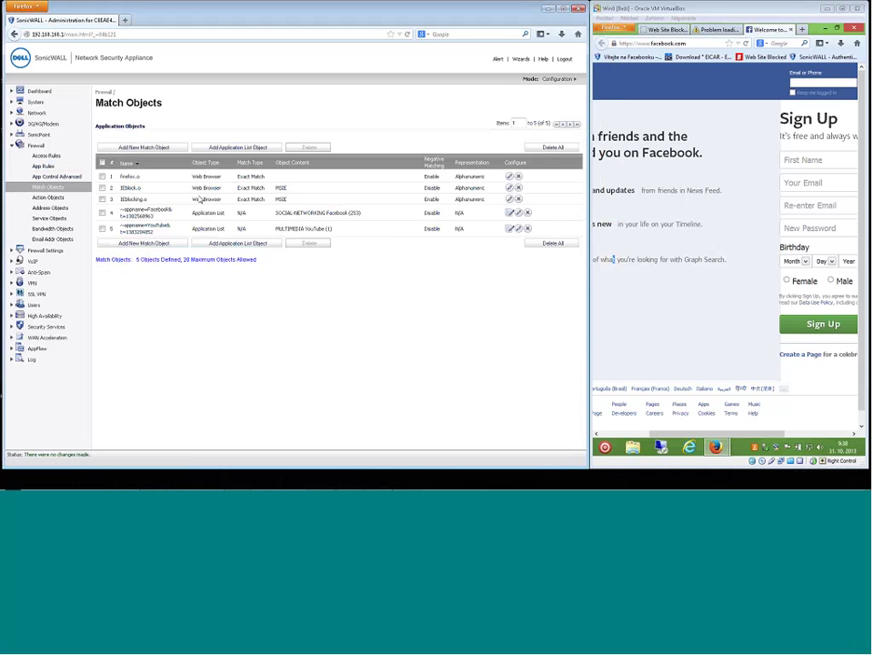
left_click(243, 149)
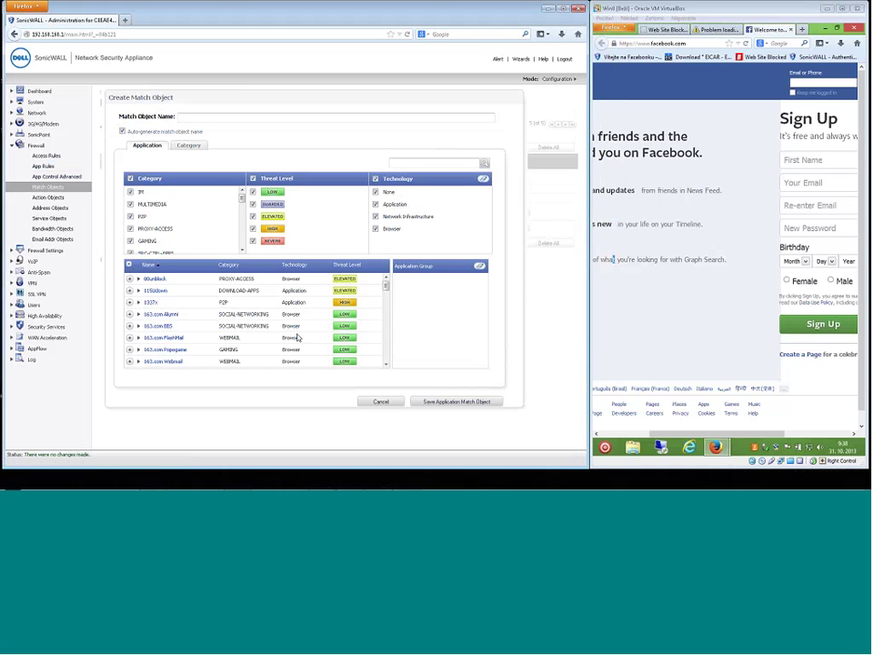
Search the application list for 'facebo' and add Facebook's Video activity to the match object.
left_click(409, 164)
type("facebo")
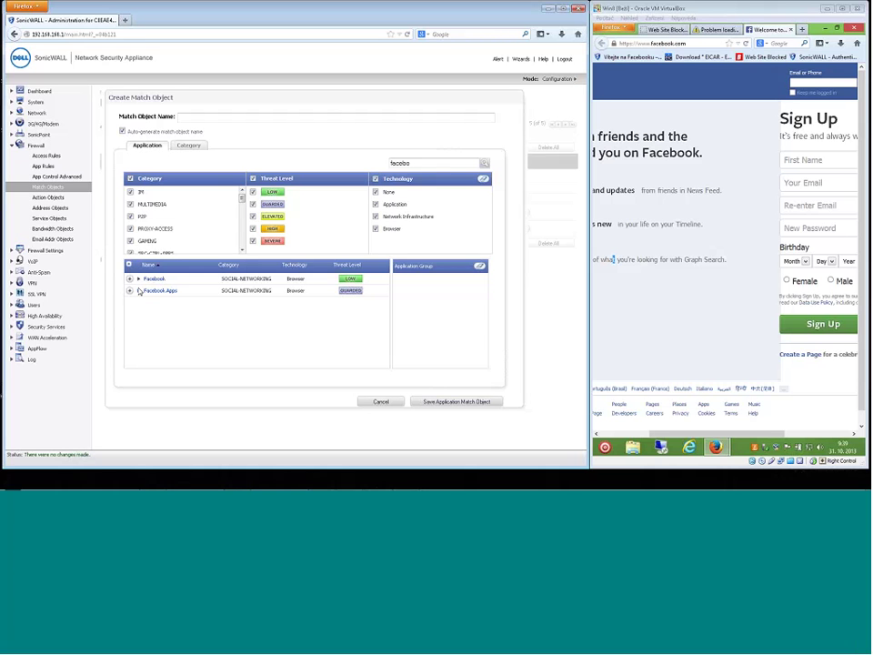
left_click(138, 291)
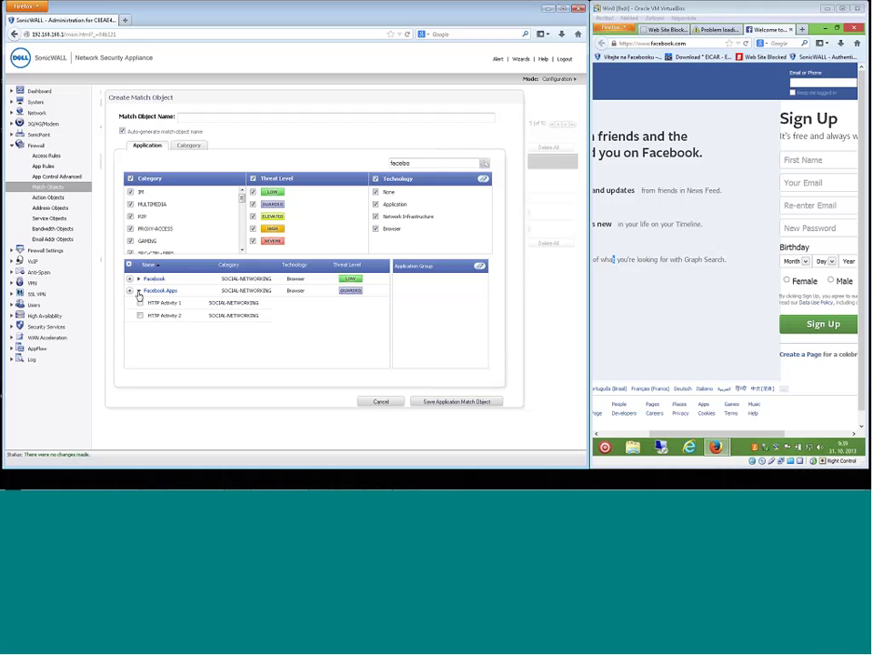
left_click(139, 291)
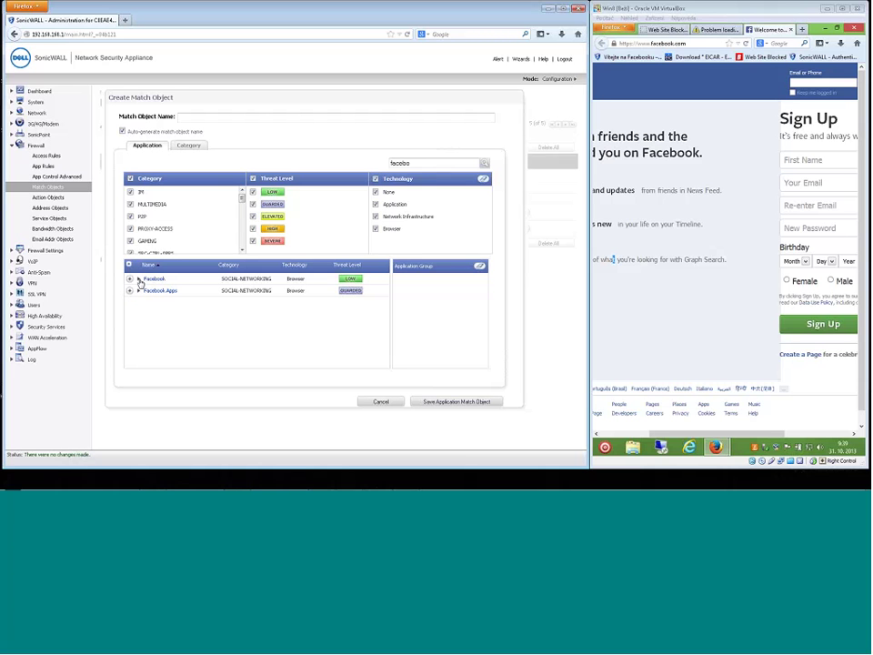
left_click(139, 280)
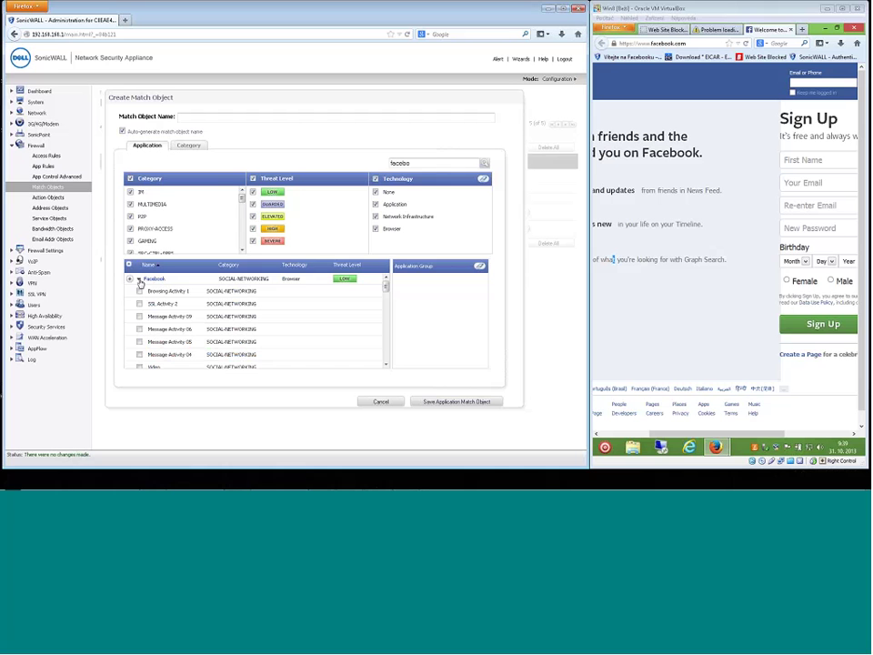
mouse_move(385, 285)
left_mouse_down()
mouse_move(386, 359)
mouse_move(381, 293)
mouse_move(383, 303)
left_mouse_up()
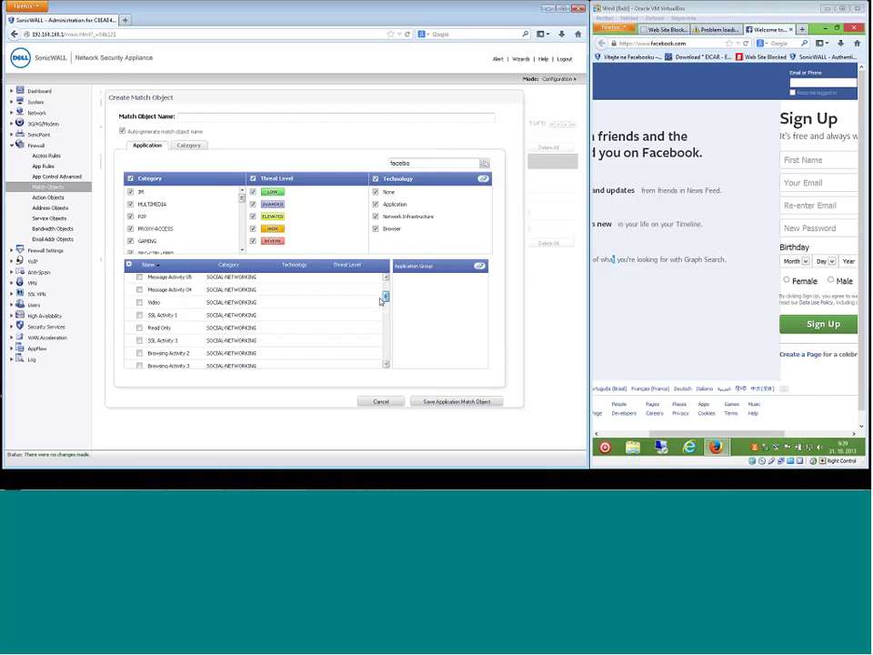
left_click(139, 302)
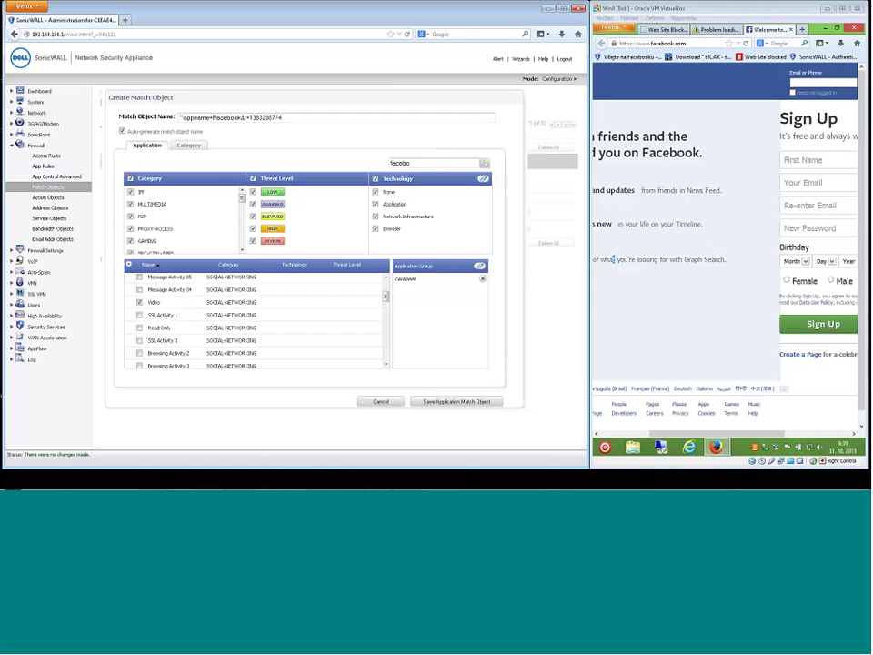
Filter the list to 'torren', expand and collapse BitTorrent Protocol, and scroll the Category list.
left_click_drag(416, 163, 364, 167)
type("torren")
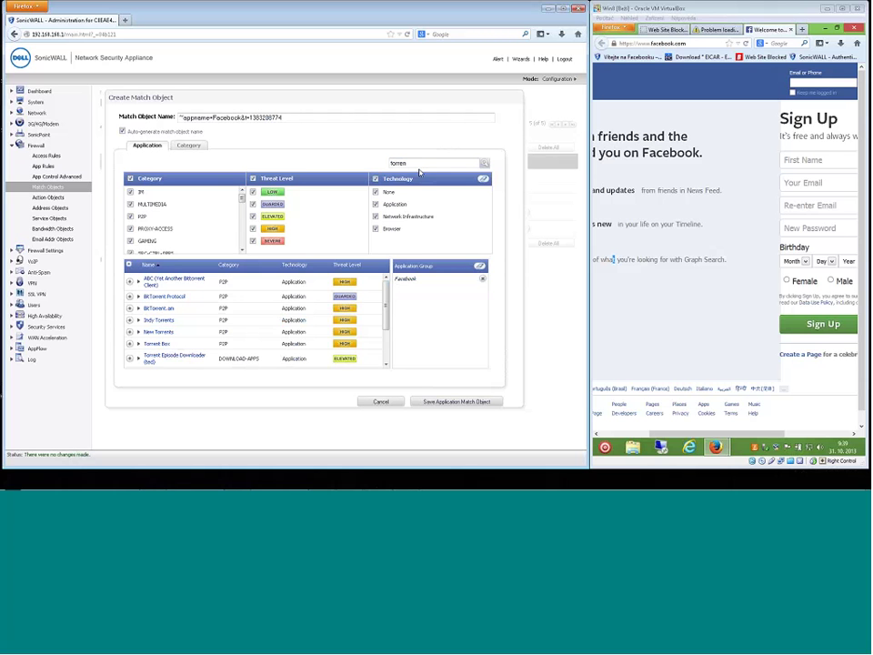
scroll(384, 324, "down", 3)
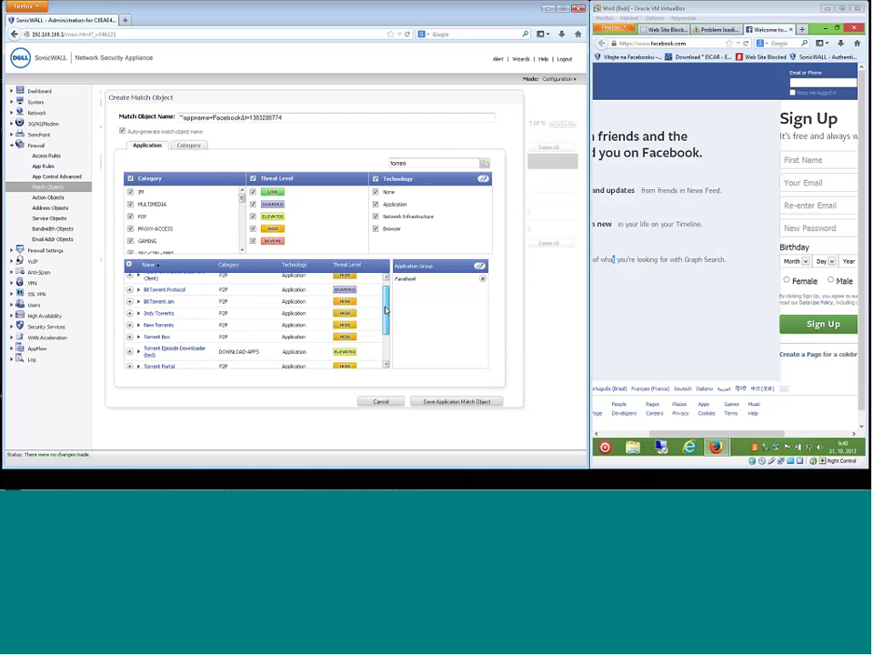
scroll(385, 323, "up", 3)
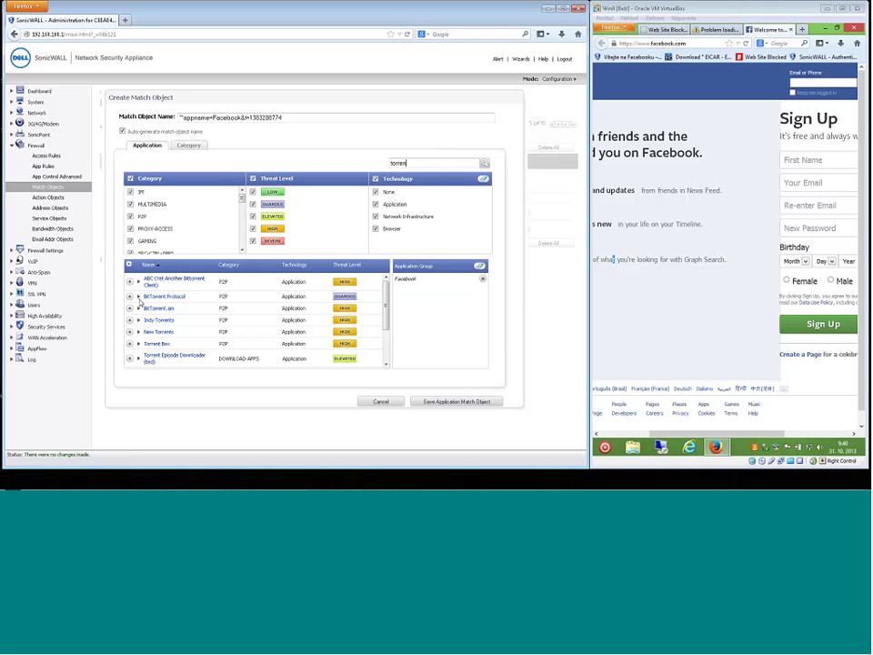
left_click(138, 297)
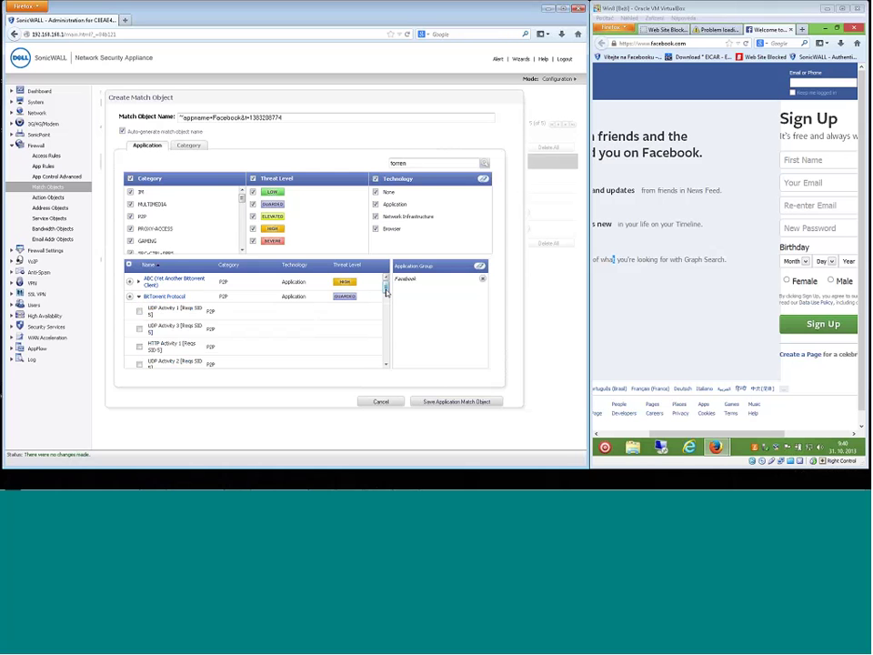
left_click_drag(386, 288, 386, 301)
scroll(164, 297, "up", 3)
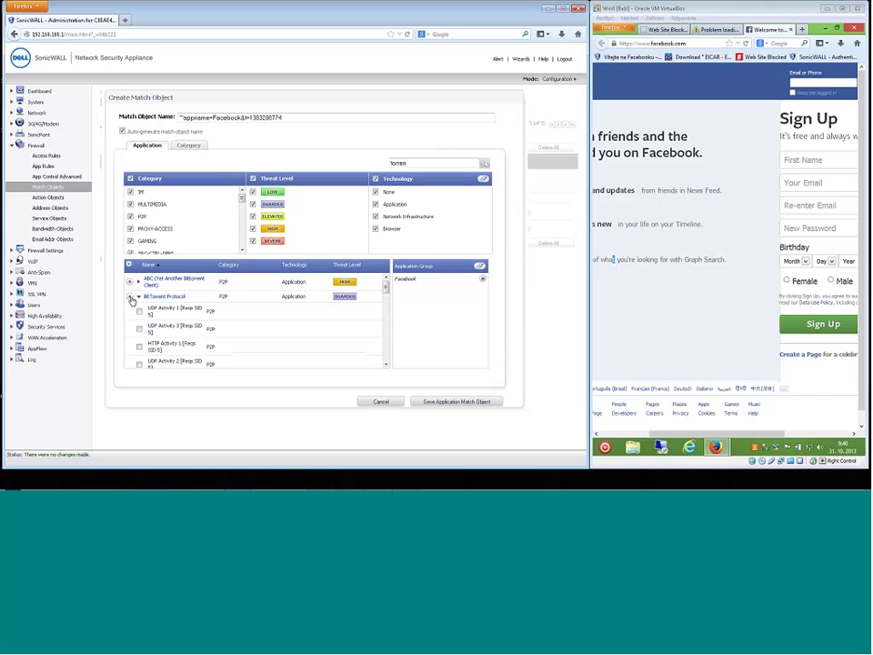
left_click(131, 298)
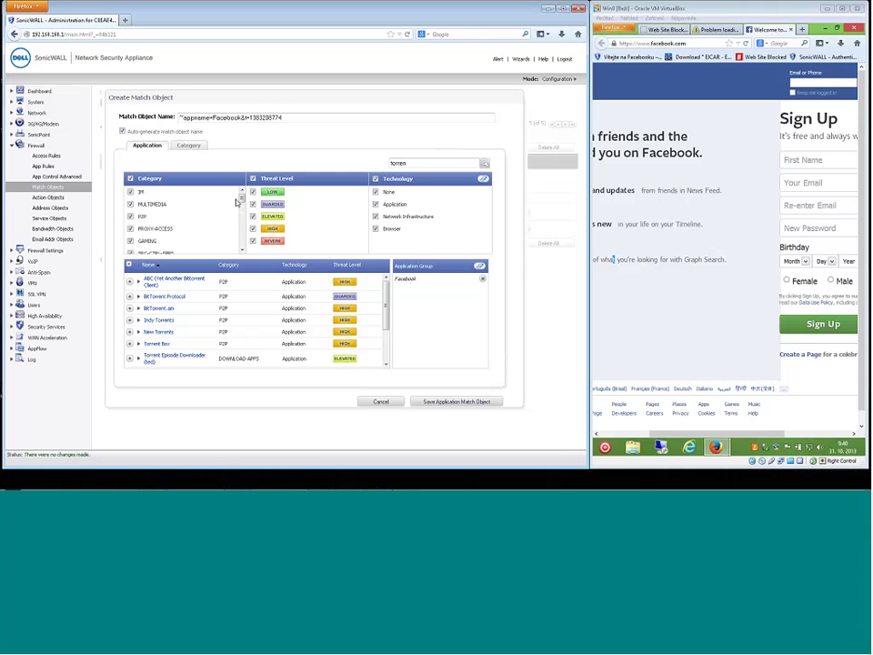
left_click_drag(242, 194, 242, 219)
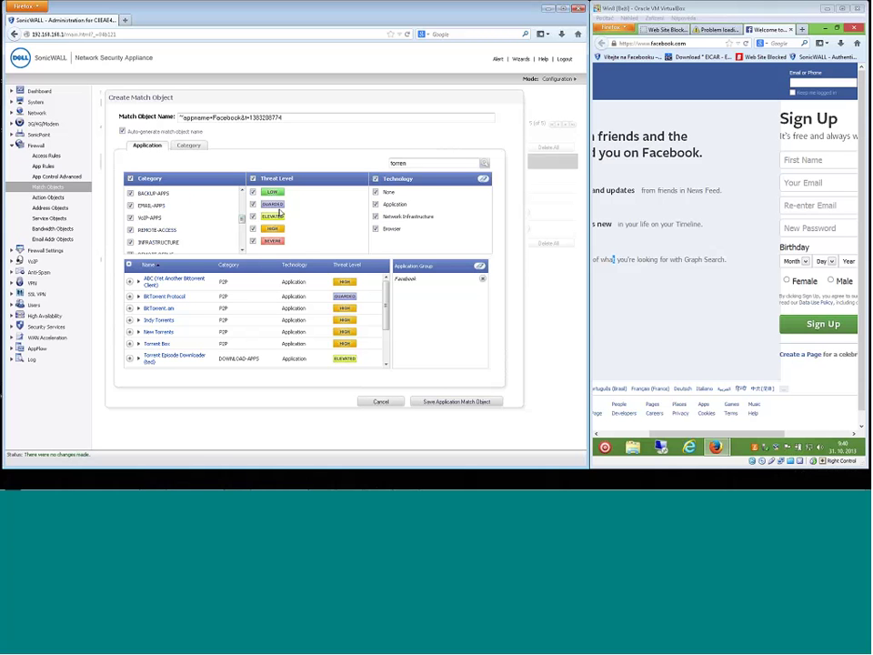
Search the application list for 'dropbox', then expand and collapse the Dropbox signatures.
double_click(400, 163)
type("drobo")
key("Return")
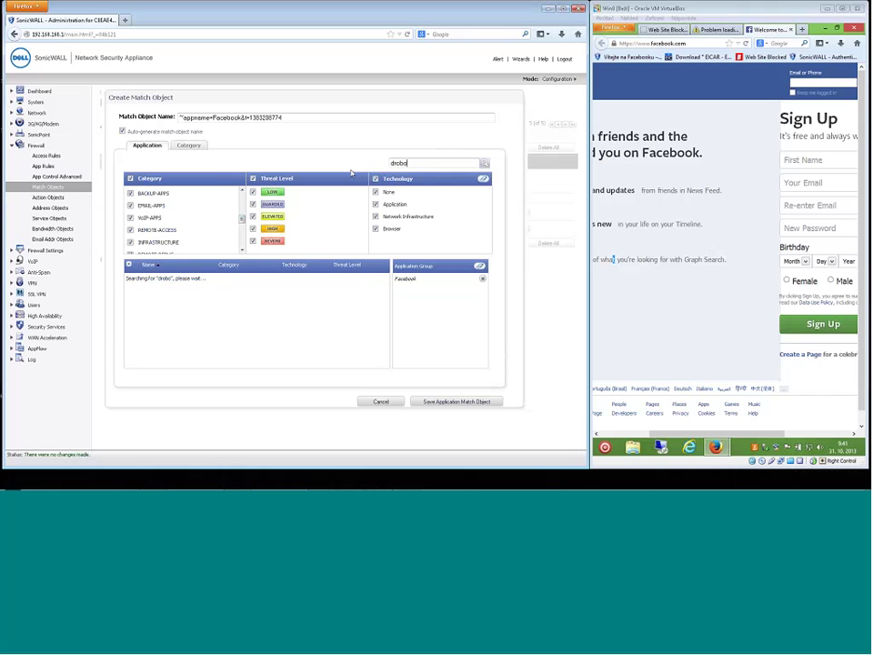
key("BackSpace")
key("BackSpace")
type("pbox")
left_click(138, 278)
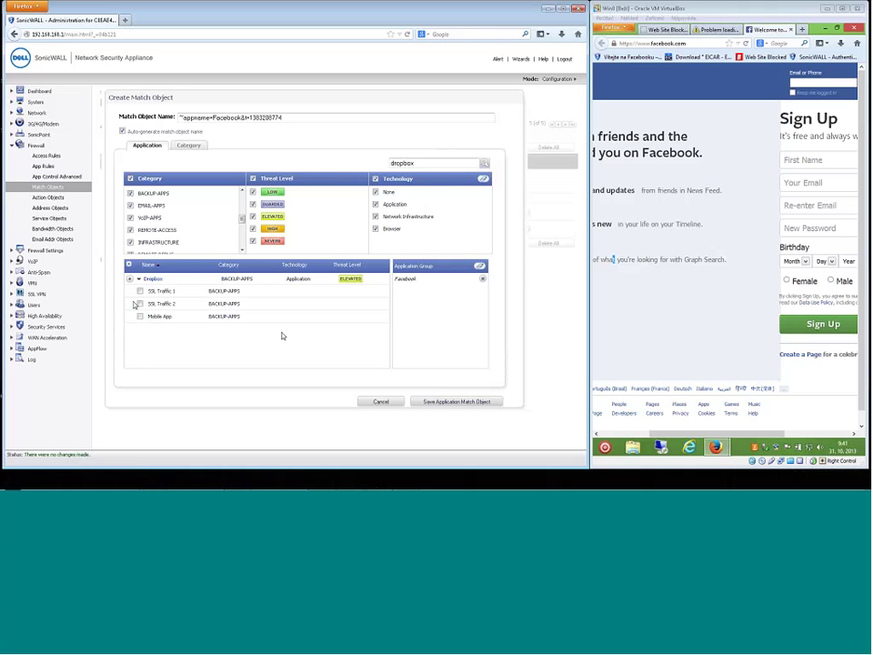
left_click(139, 280)
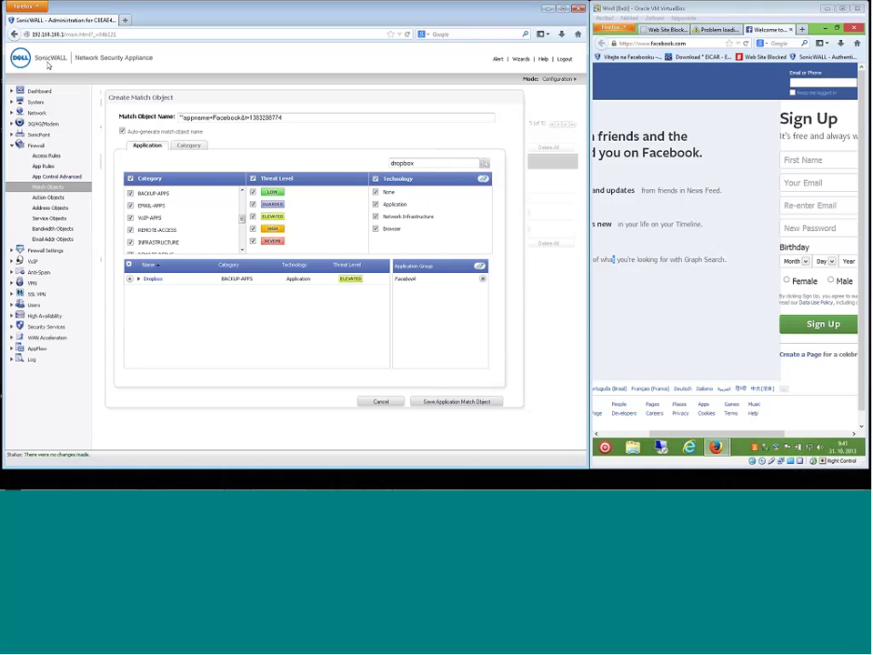
Open Security Services > Gateway Anti-Virus and check the Downloaded signature database status.
left_click(40, 328)
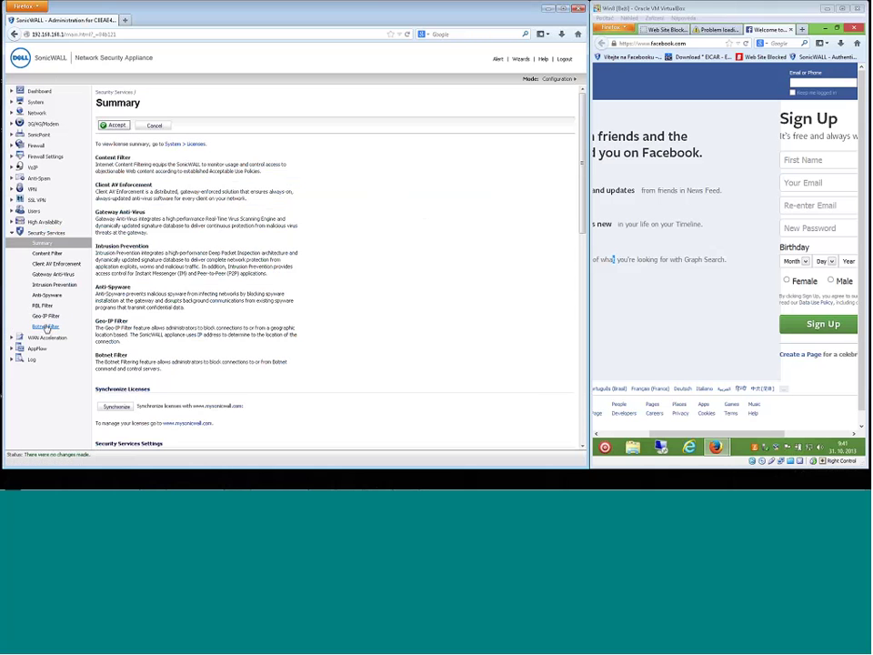
left_click(49, 274)
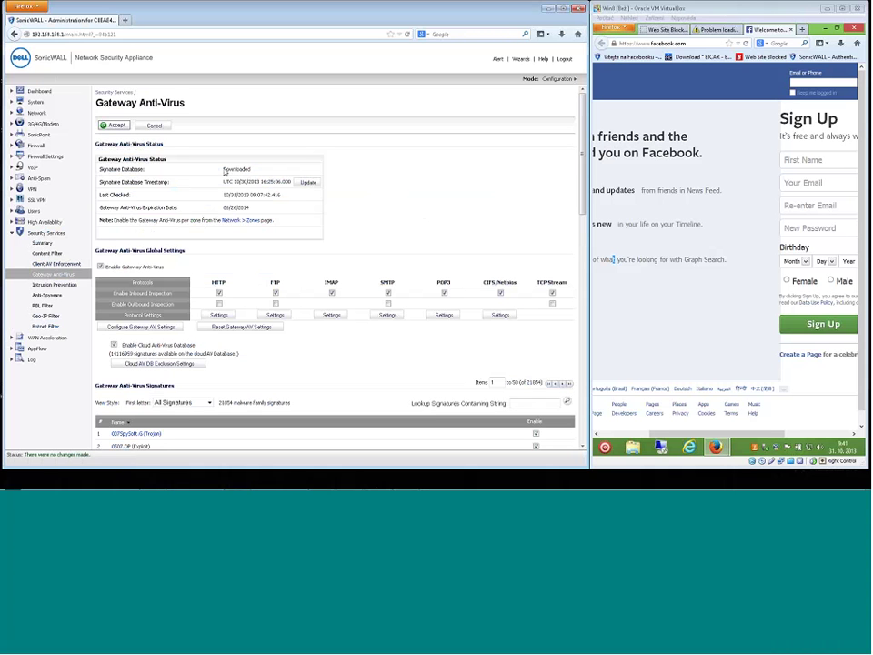
double_click(227, 170)
left_click(669, 11)
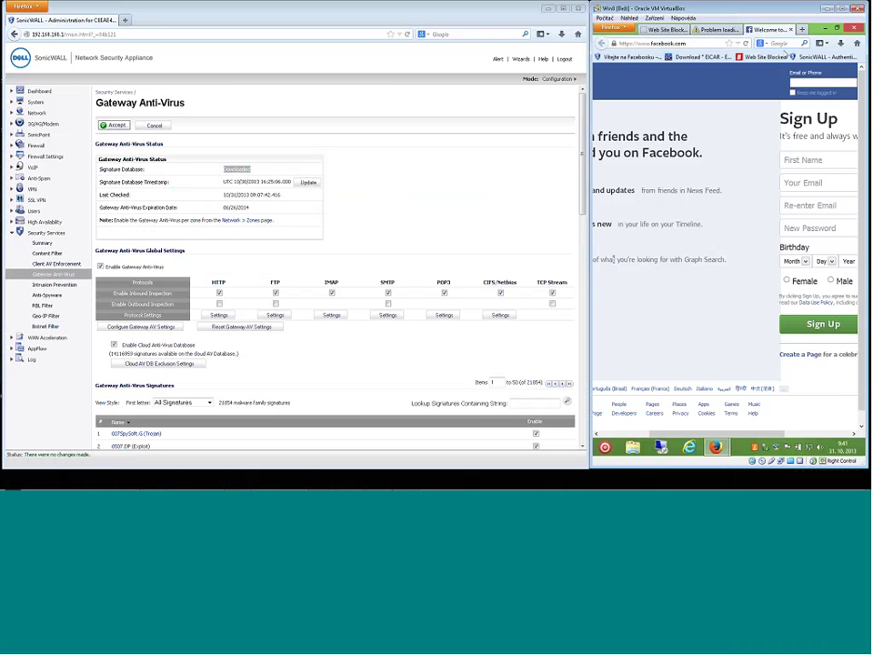
Search the web for 'eicar' and open the EICAR intended use page.
left_click(772, 43)
type("e")
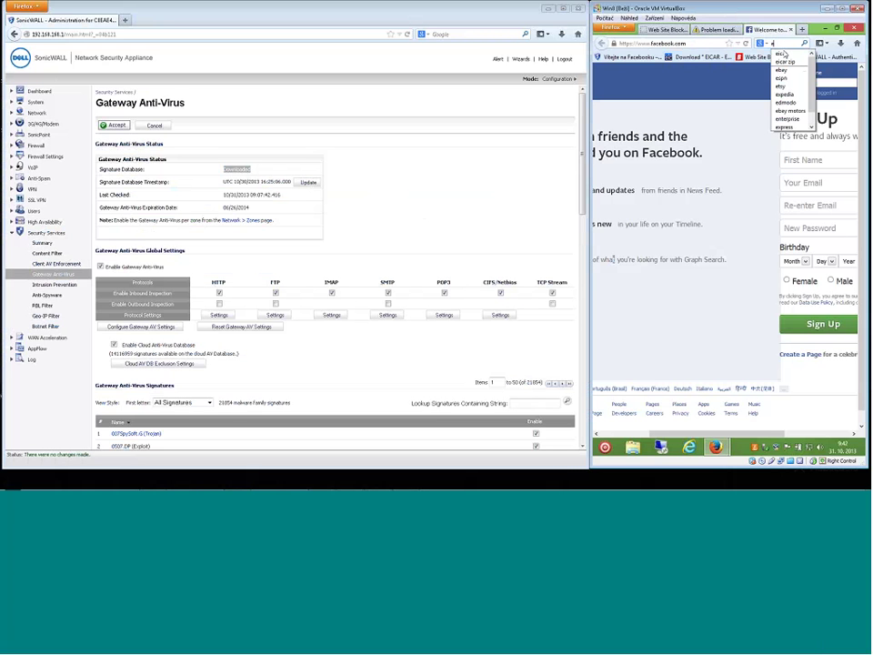
type("icar")
left_click(784, 52)
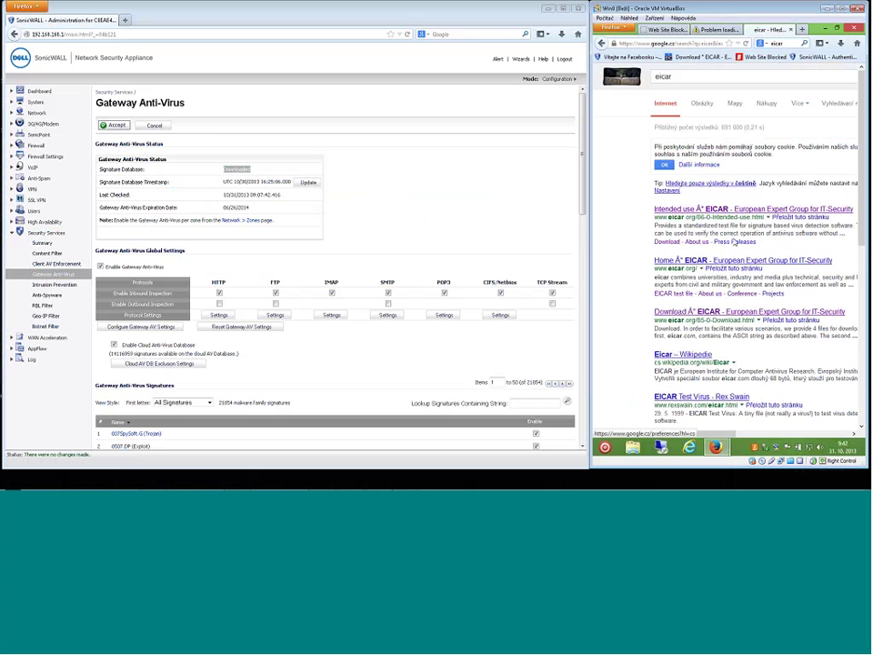
left_click(696, 209)
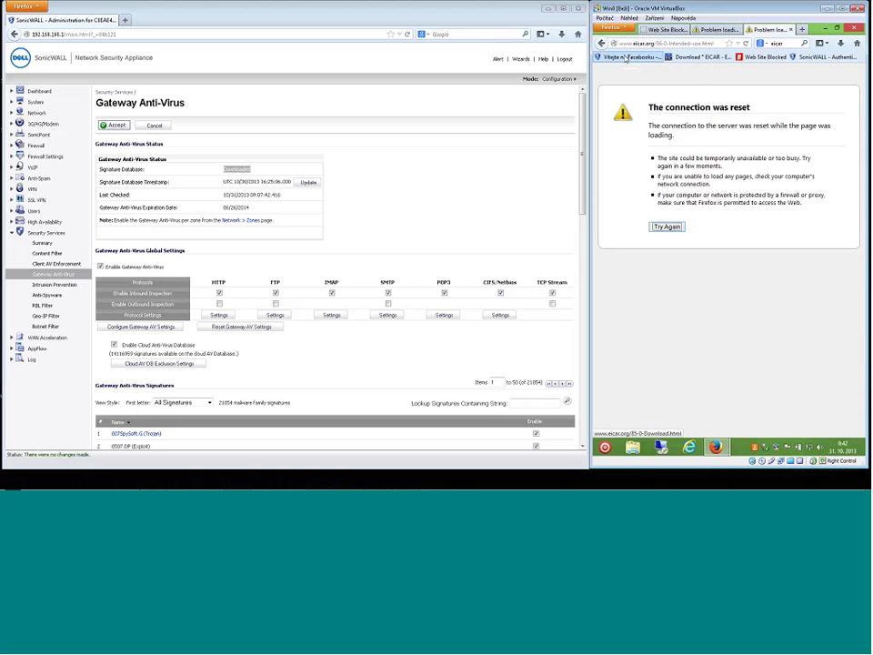
From the bookmarked EICAR download page, try downloading eicar_com.zip.
left_click(653, 57)
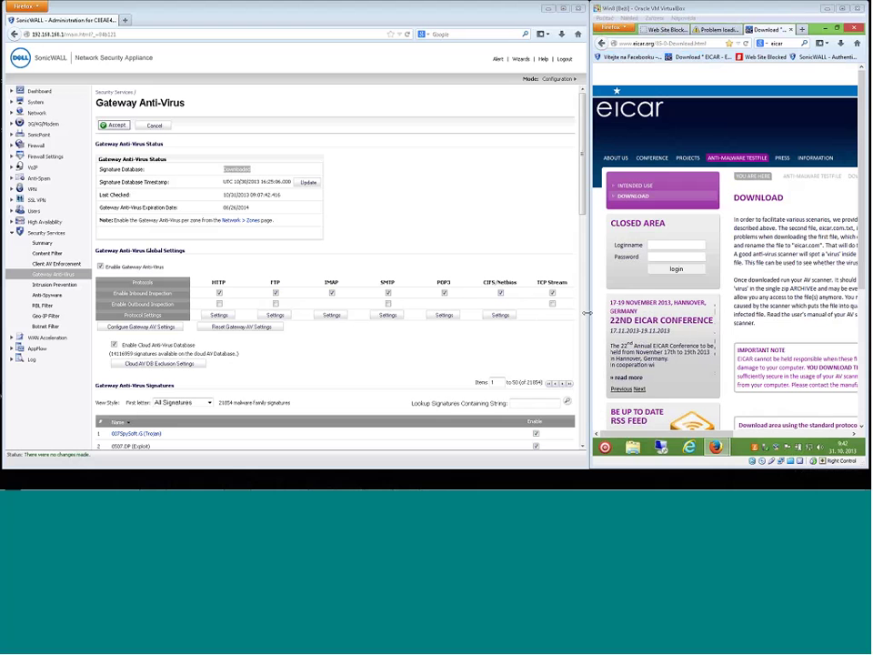
scroll(774, 287, "down", 5)
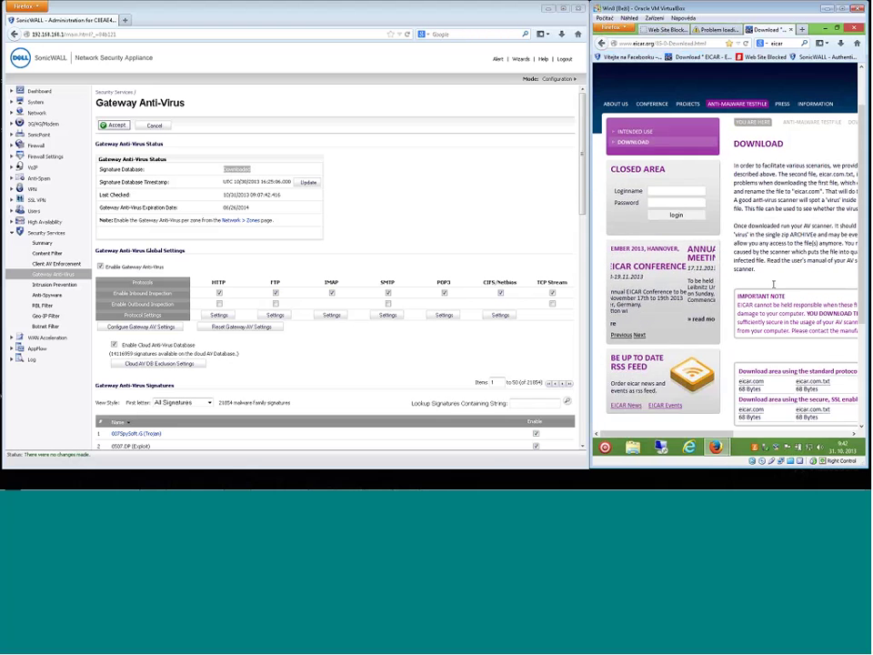
left_click_drag(743, 433, 815, 434)
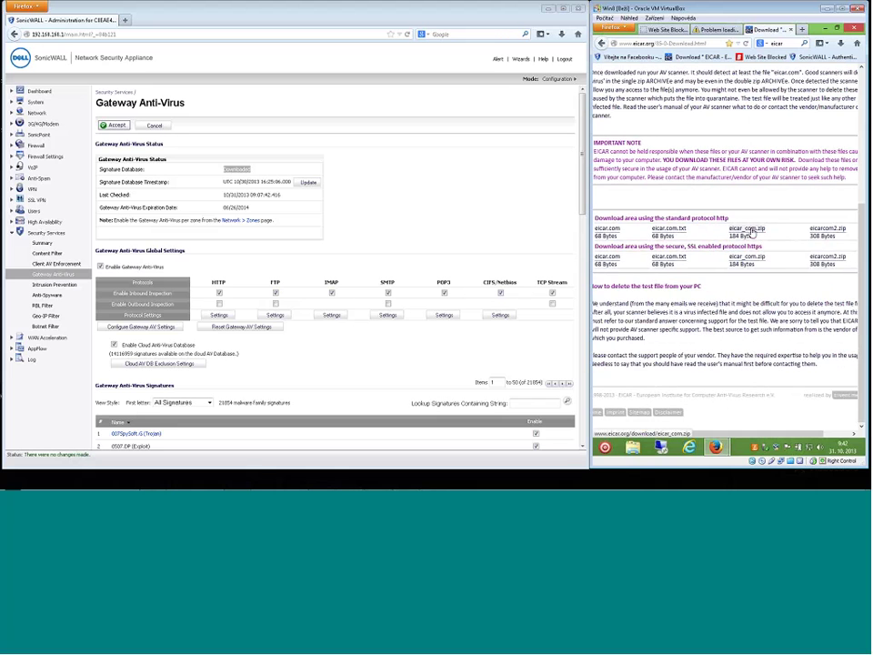
left_click(748, 230)
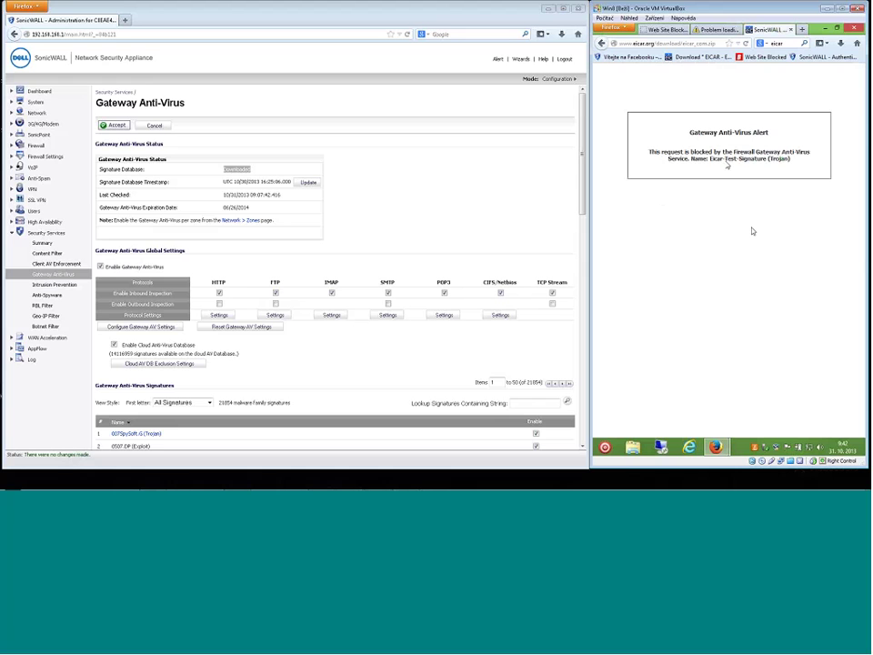
left_click_drag(723, 152, 761, 159)
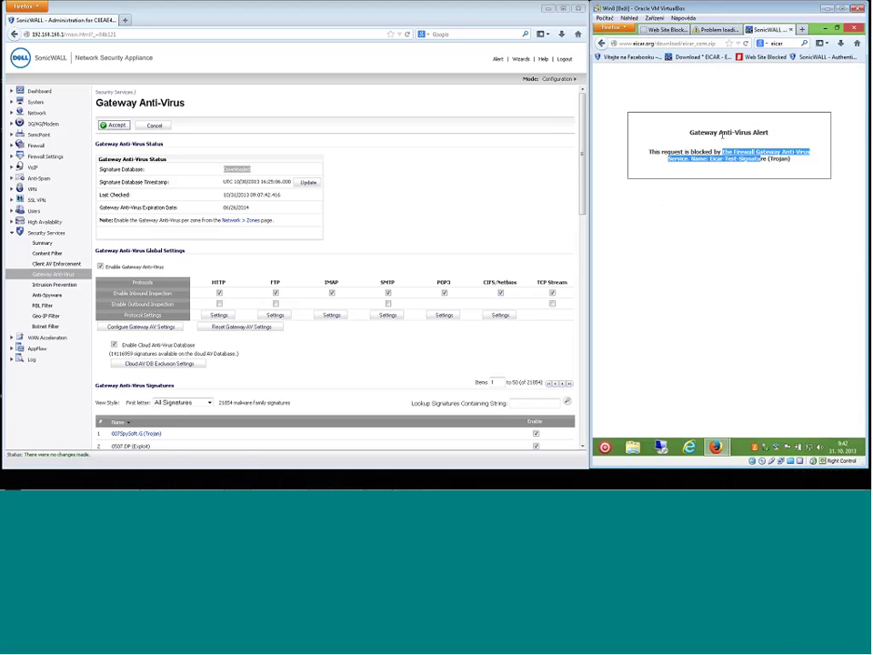
left_click_drag(689, 133, 782, 168)
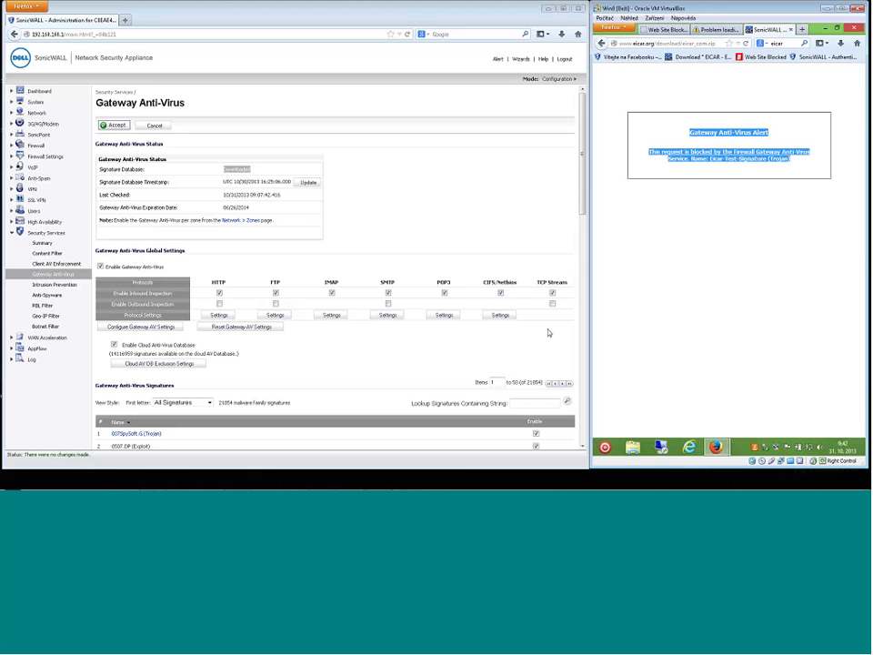
left_click(483, 330)
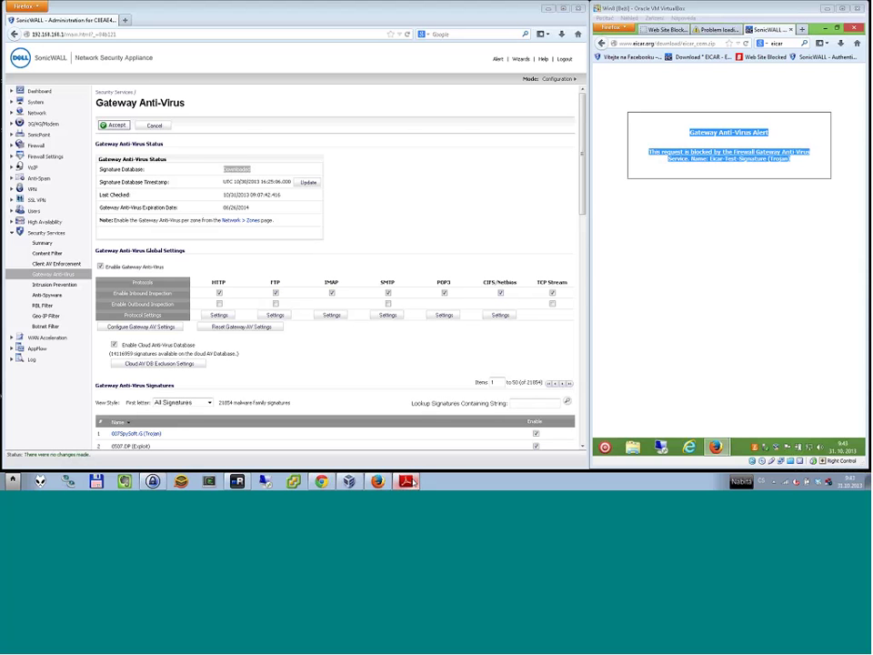
left_click(406, 481)
scroll(359, 288, "down", 2)
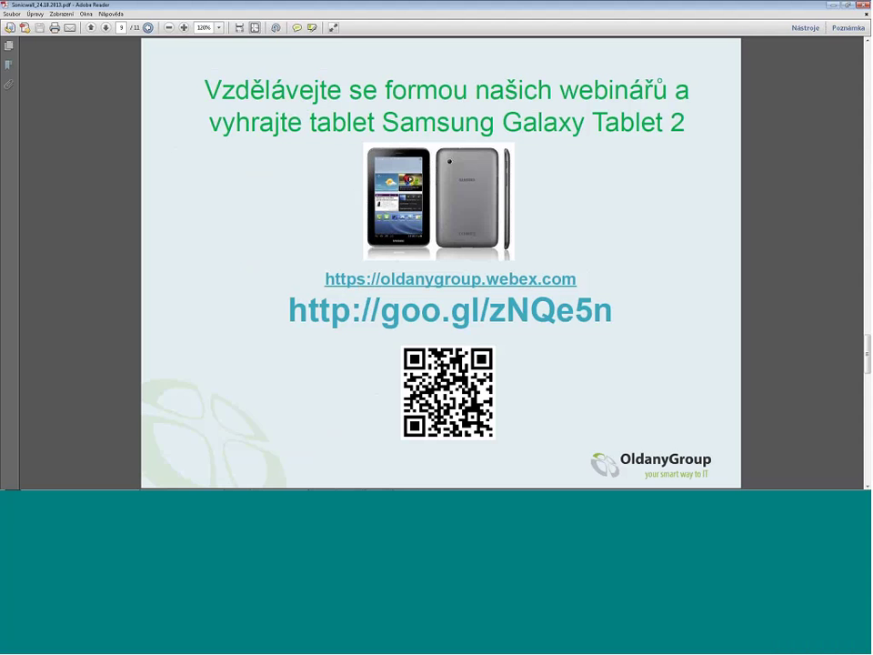
left_click(835, 7)
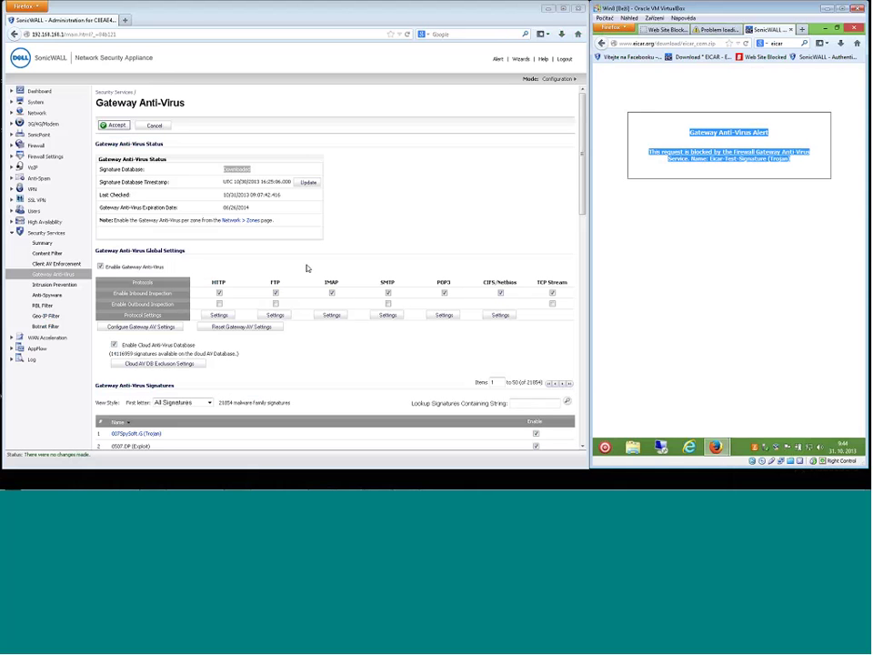
double_click(170, 208)
left_click_drag(165, 207, 102, 172)
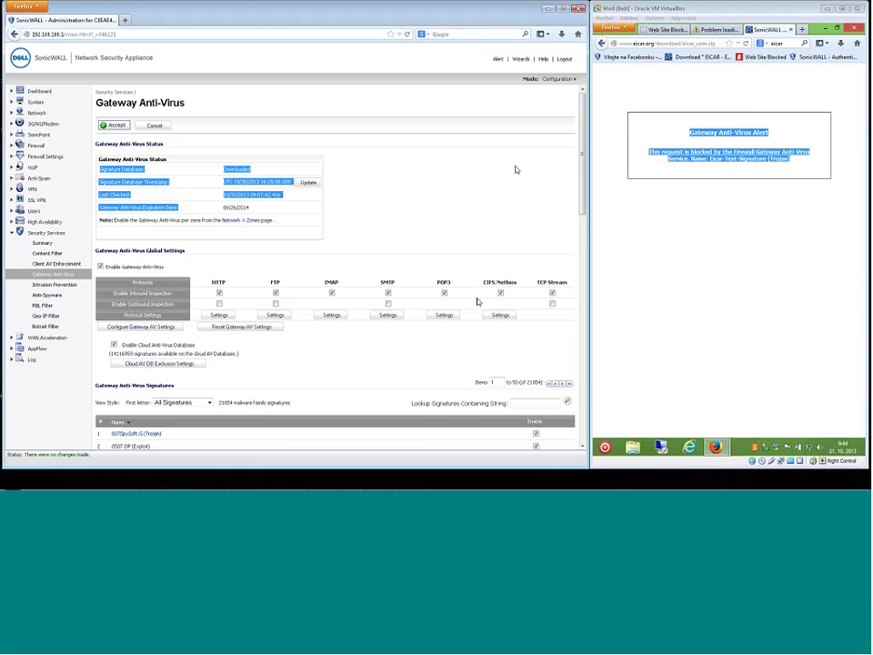
left_click(546, 10)
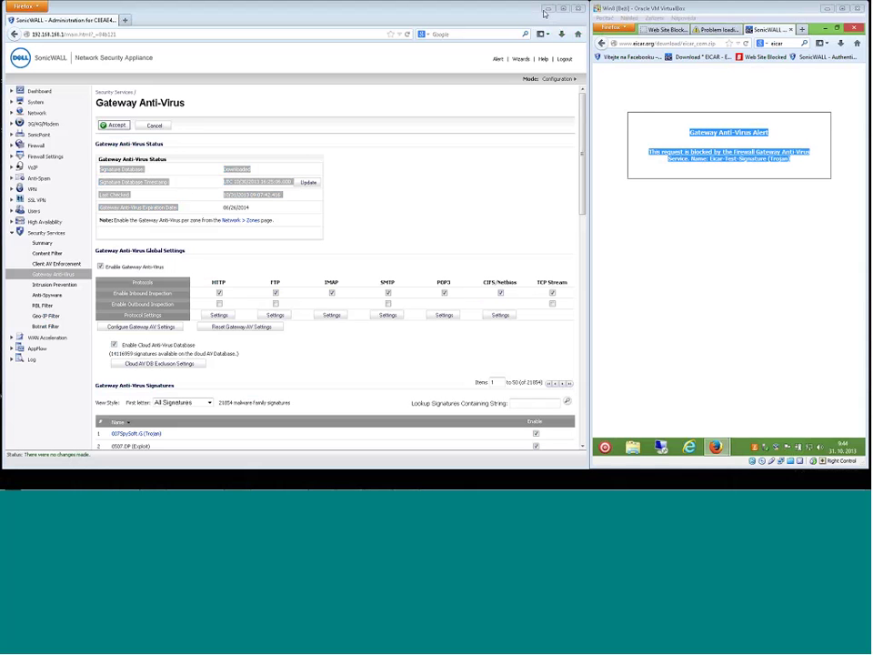